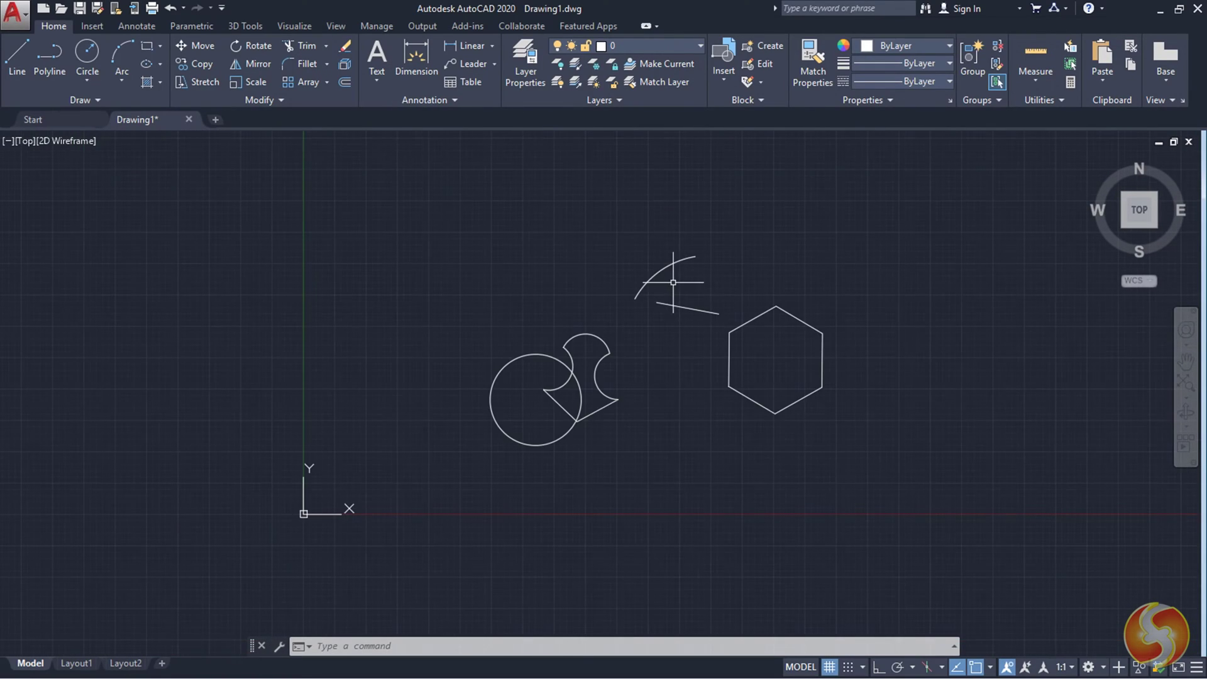
Step: Scroll through the Win a License giveaway entries on theskillsfactory.com
{"action": "scroll", "coordinate": [598, 377], "scroll_direction": "up", "scroll_amount": 4}
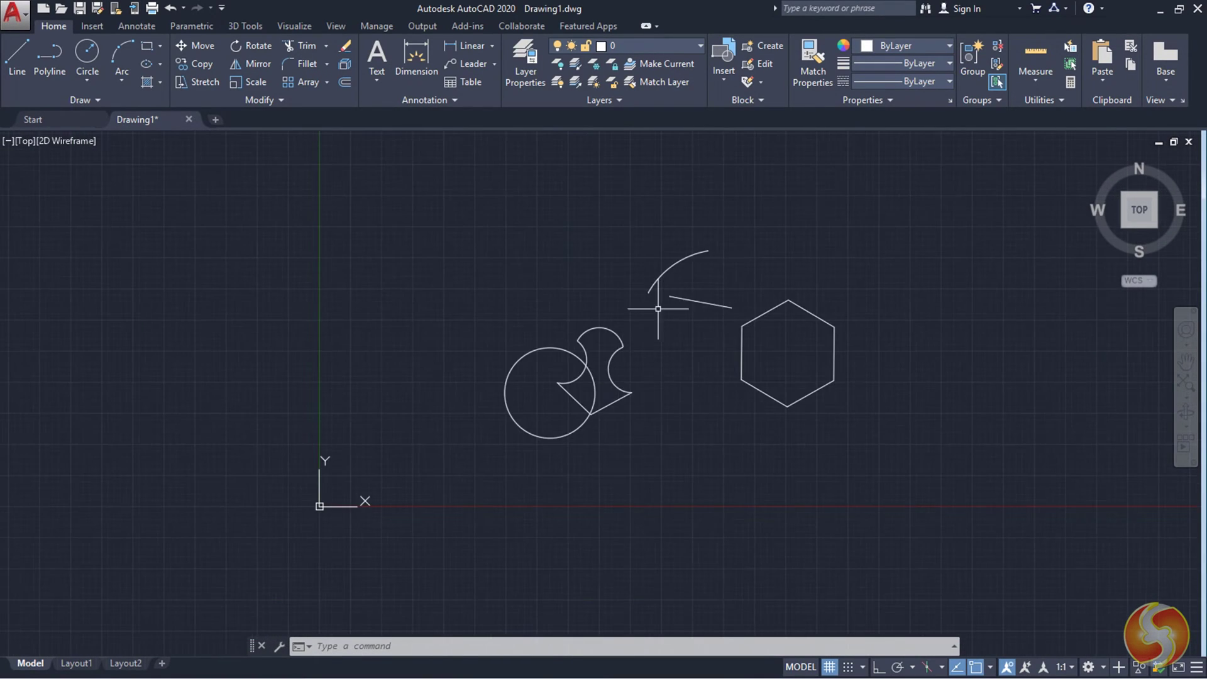
{"action": "scroll", "coordinate": [635, 415], "scroll_direction": "up", "scroll_amount": 2}
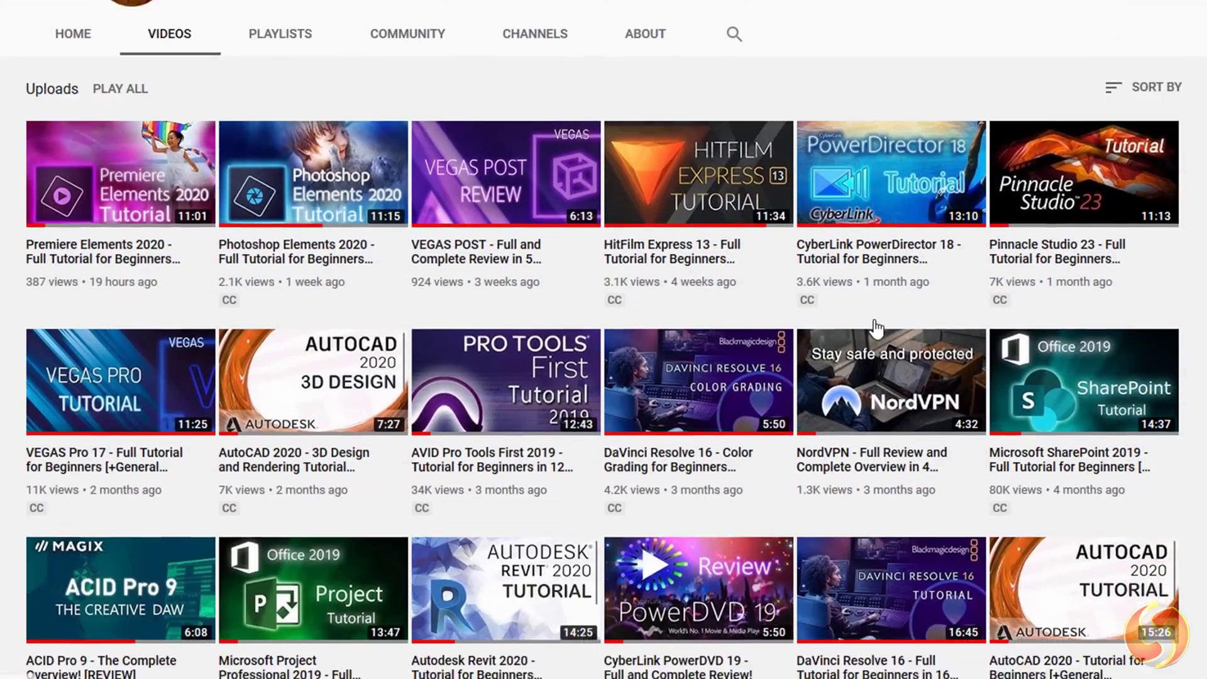
{"action": "scroll", "coordinate": [877, 327], "scroll_direction": "down", "scroll_amount": 8}
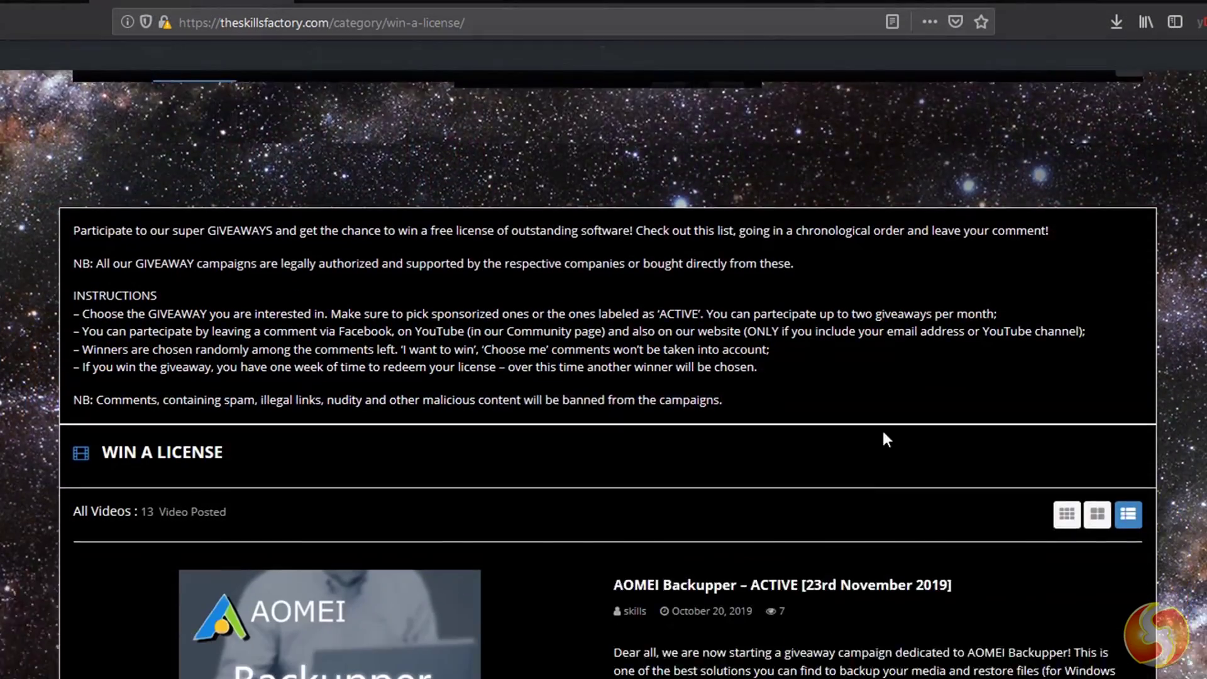
{"action": "scroll", "coordinate": [1141, 496], "scroll_direction": "down", "scroll_amount": 4}
{"action": "scroll", "coordinate": [1142, 500], "scroll_direction": "down", "scroll_amount": 15}
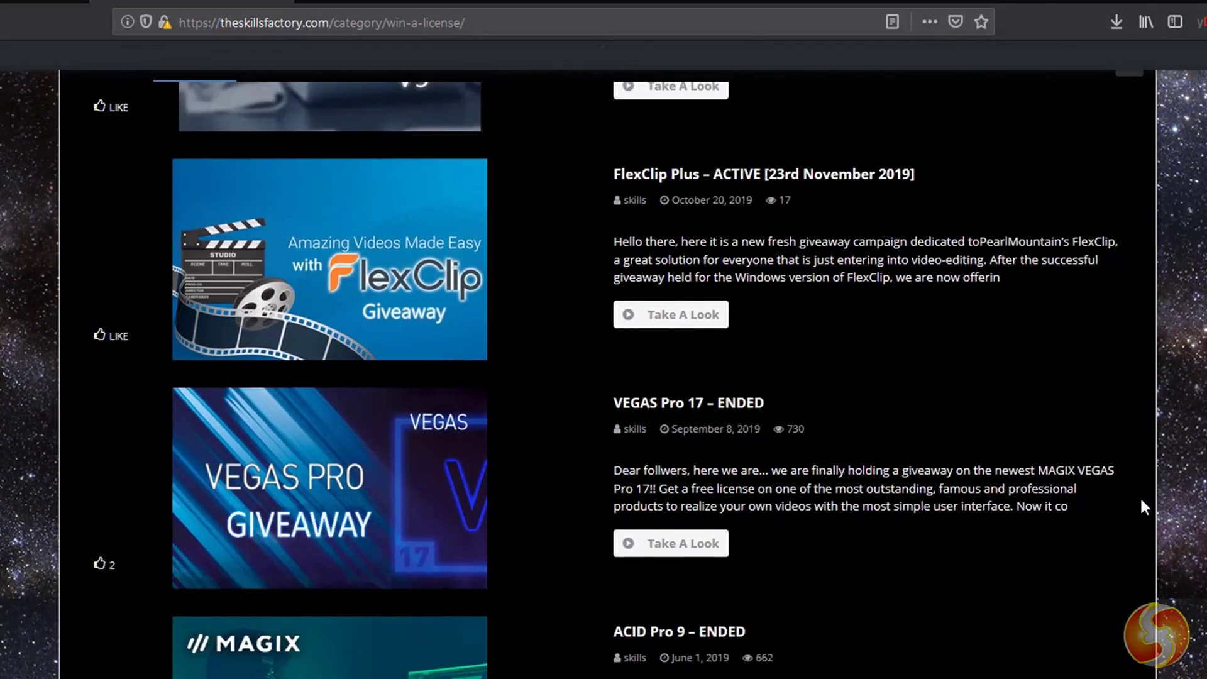
{"action": "scroll", "coordinate": [1141, 496], "scroll_direction": "down", "scroll_amount": 8}
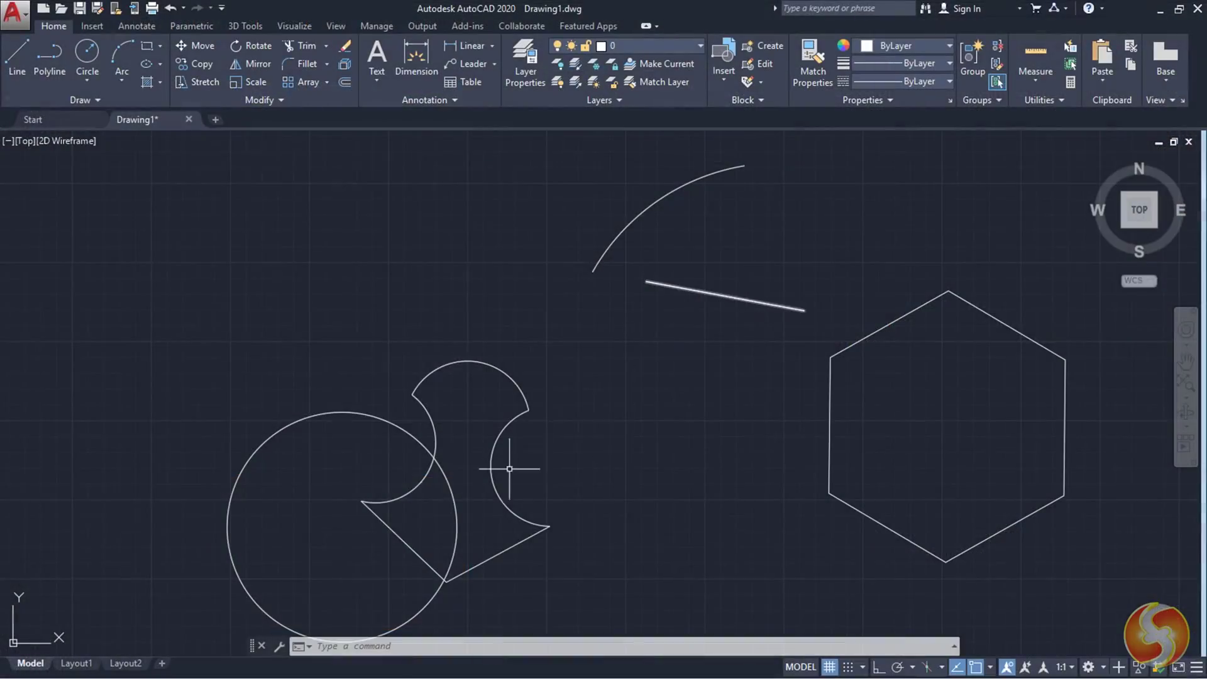
{"action": "scroll", "coordinate": [509, 469], "scroll_direction": "down", "scroll_amount": 3}
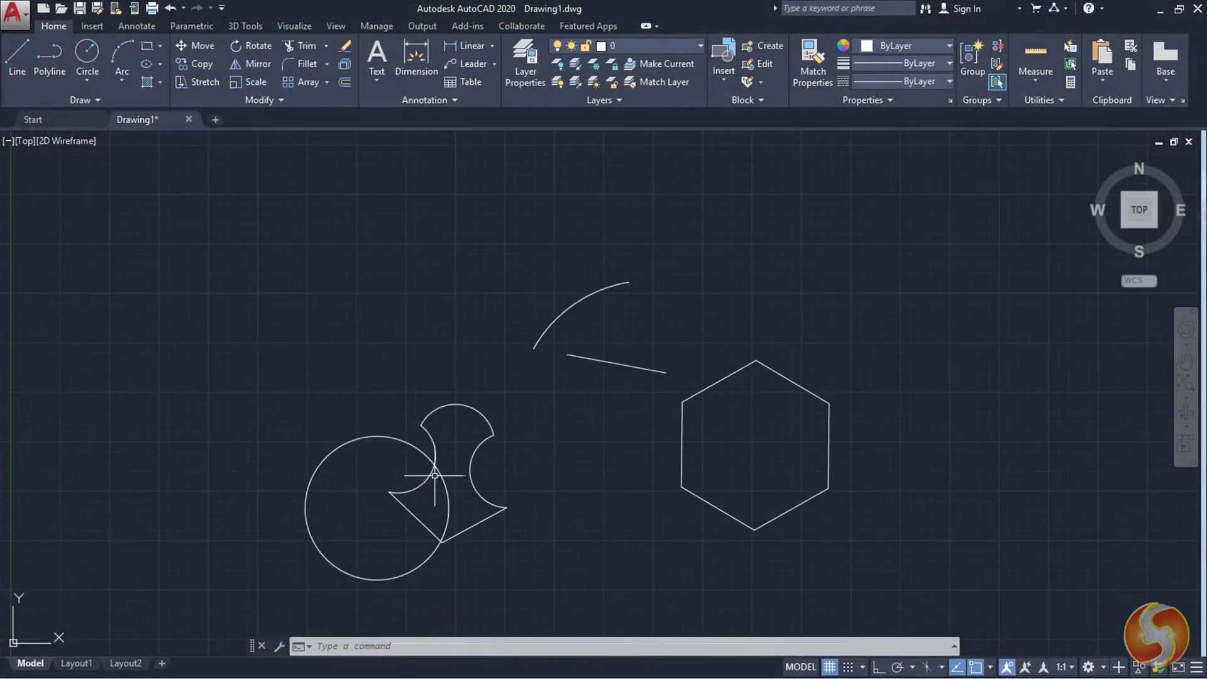
{"action": "scroll", "coordinate": [434, 503], "scroll_direction": "up", "scroll_amount": 3}
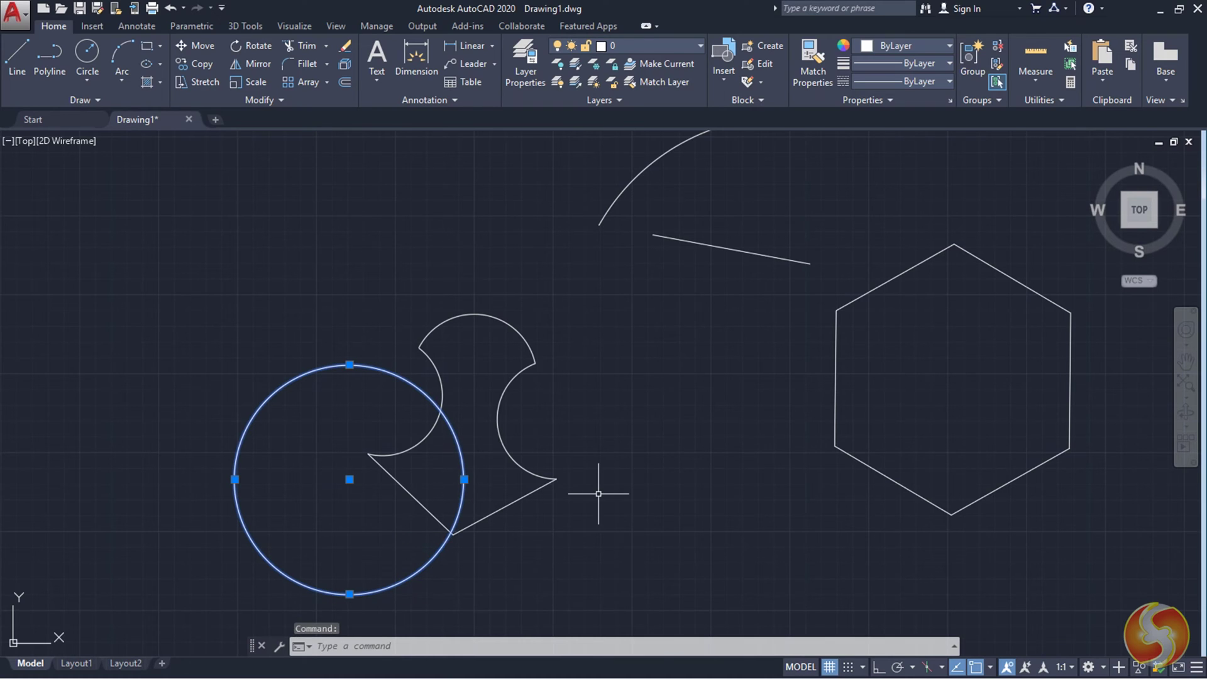
{"action": "scroll", "coordinate": [570, 495], "scroll_direction": "down", "scroll_amount": 2}
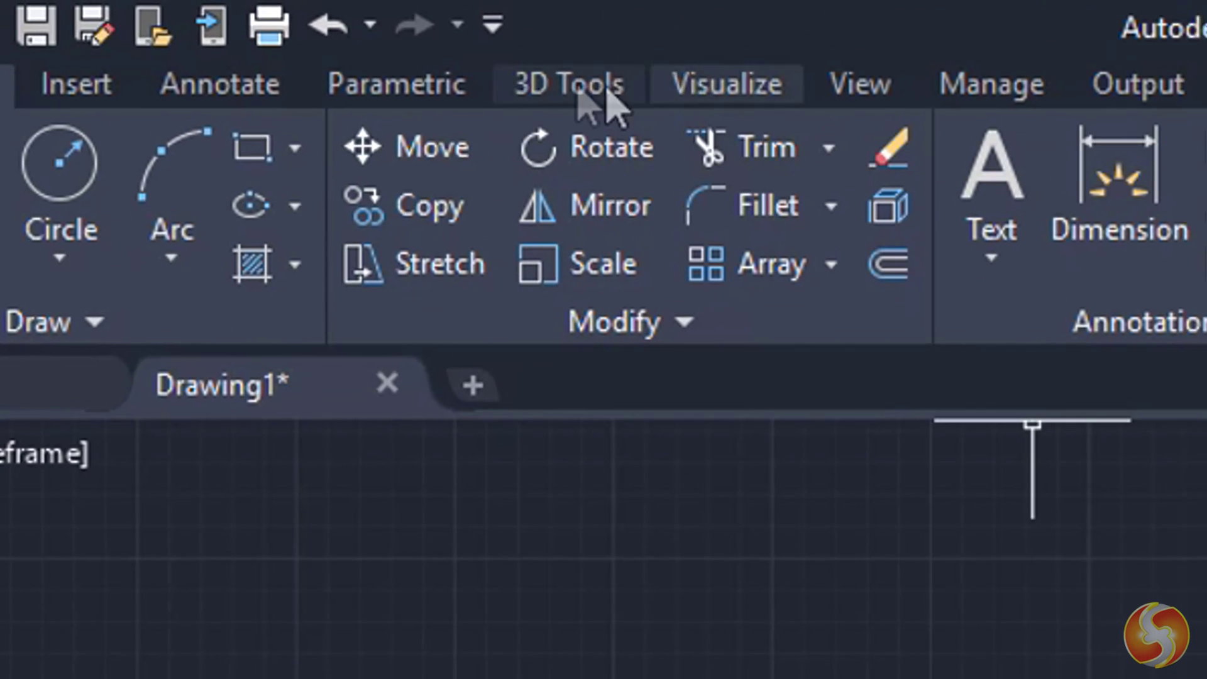
{"action": "left_click", "coordinate": [688, 356]}
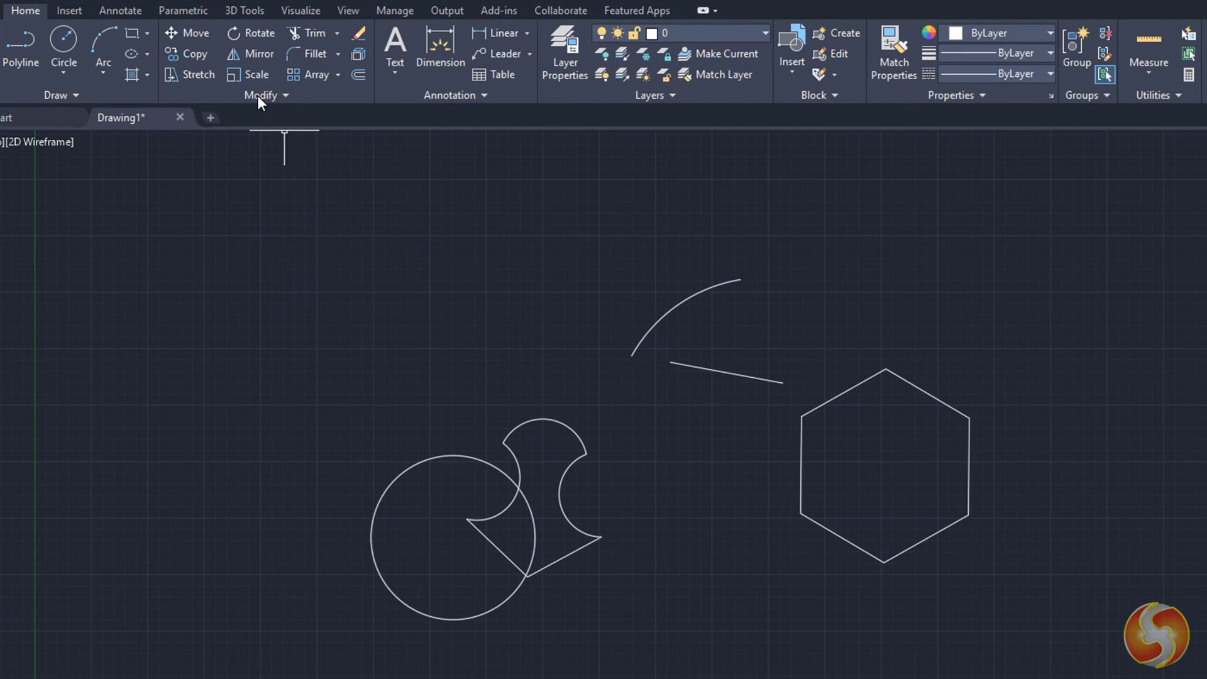
{"action": "left_click", "coordinate": [187, 34]}
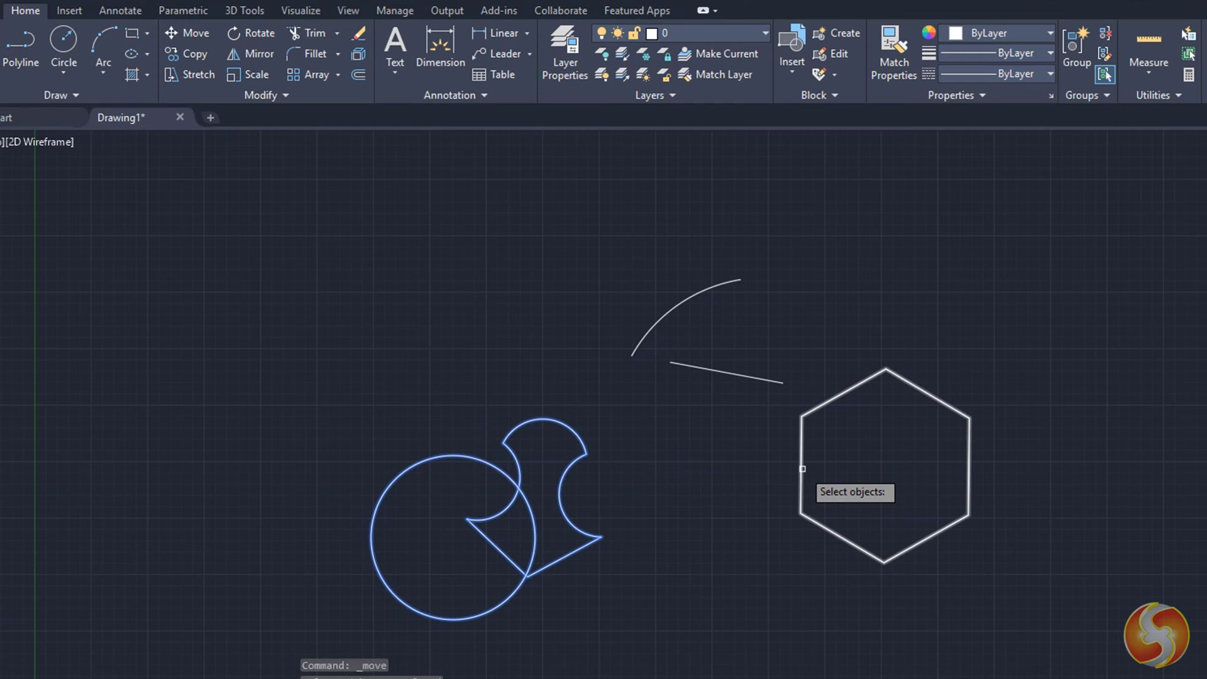
{"action": "left_click", "coordinate": [560, 501]}
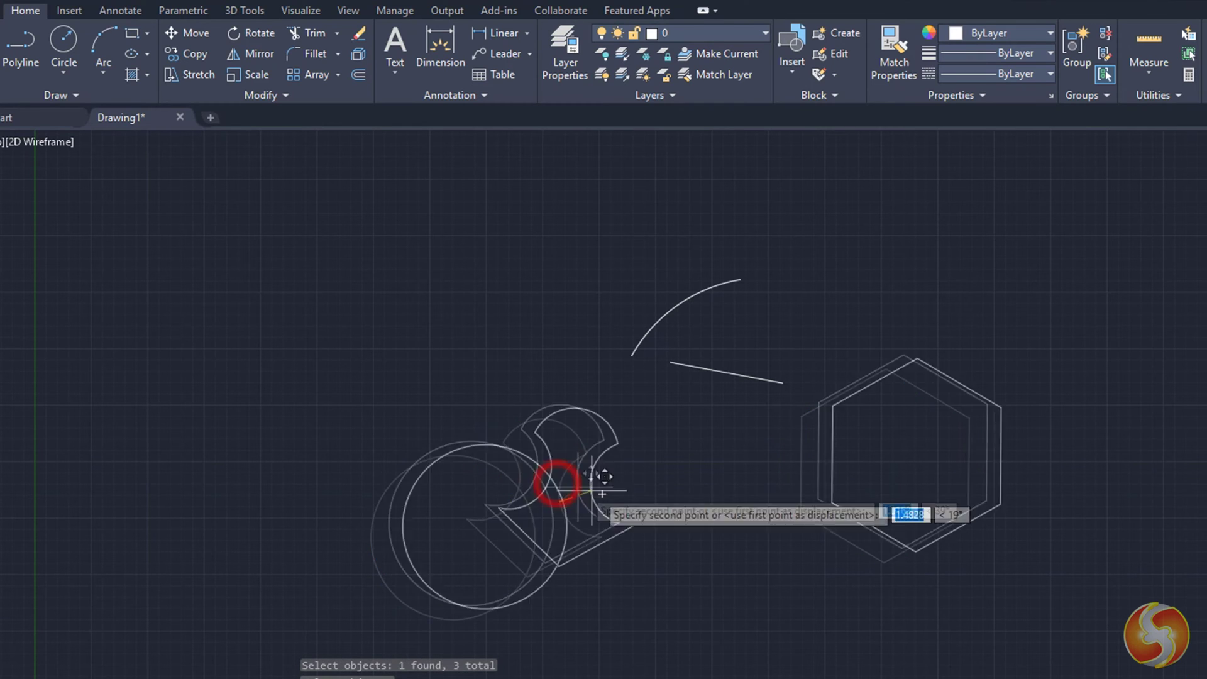
{"action": "left_click", "coordinate": [788, 504]}
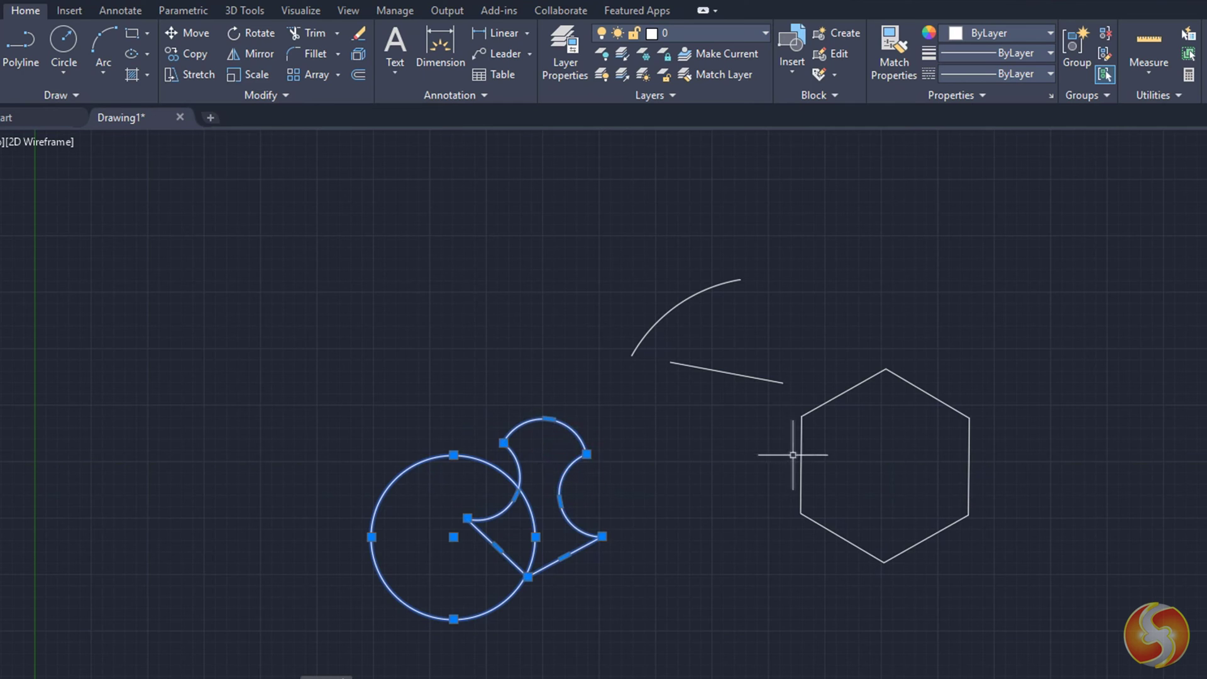
{"action": "left_click", "coordinate": [181, 33]}
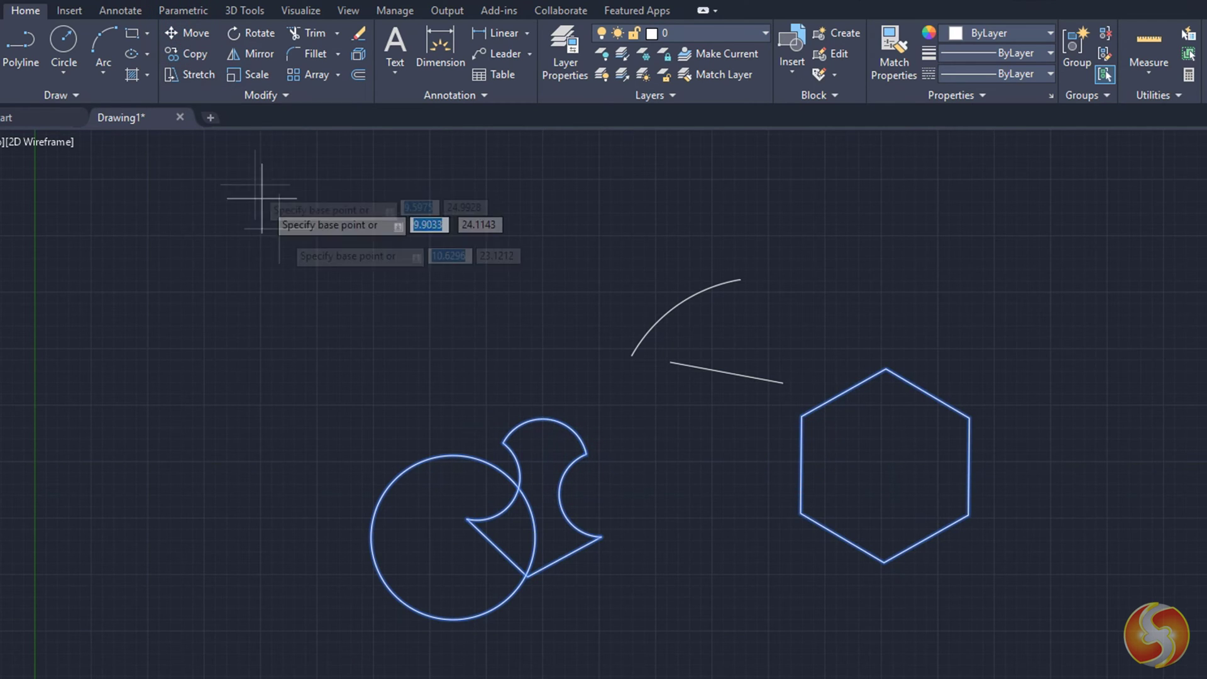
{"action": "left_click", "coordinate": [504, 443]}
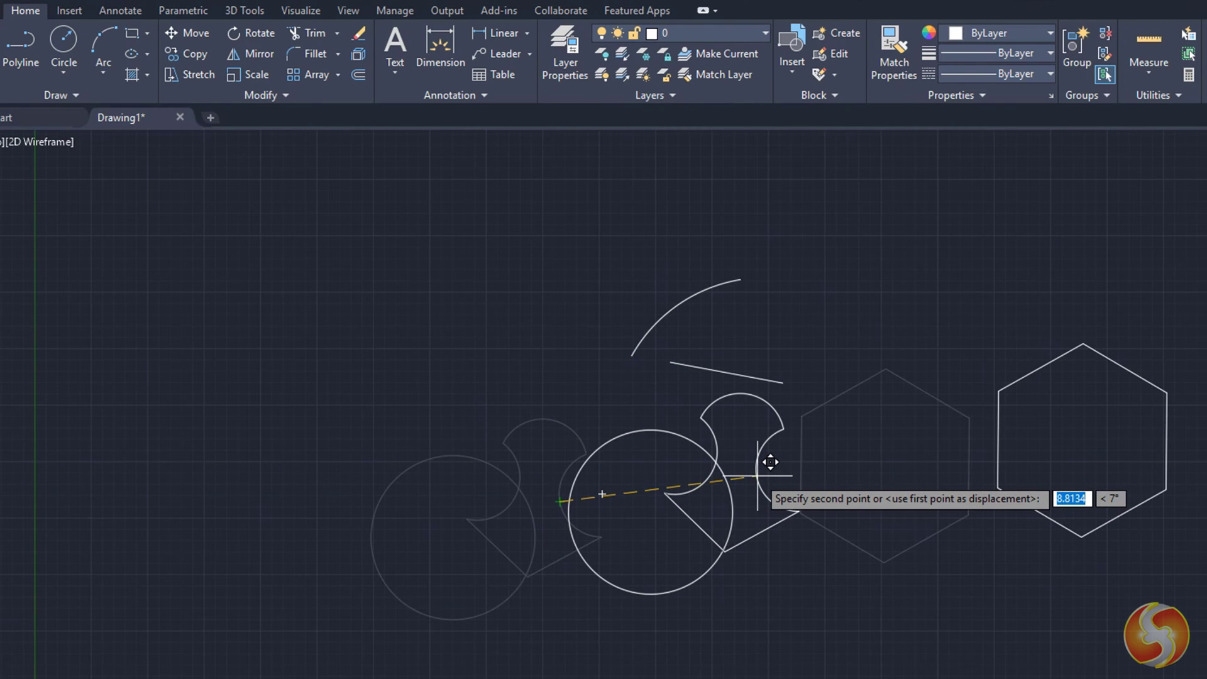
{"action": "key", "text": "Escape"}
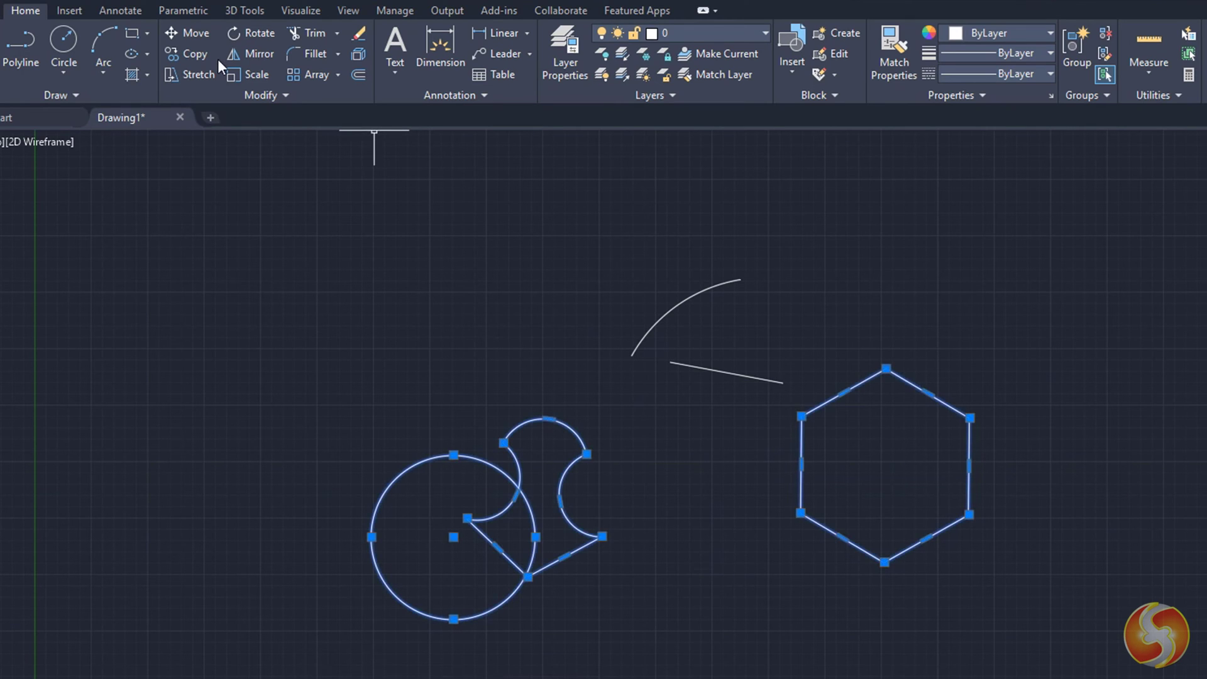
{"action": "left_click", "coordinate": [257, 78]}
{"action": "left_click", "coordinate": [565, 471]}
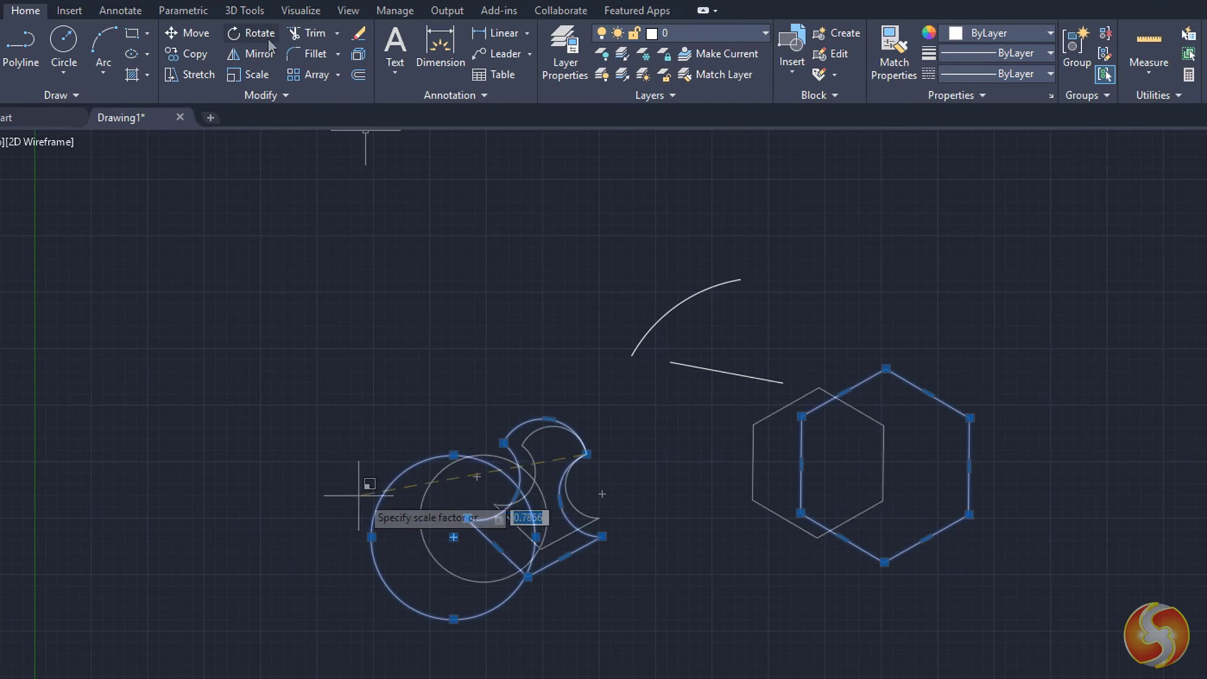
{"action": "left_click", "coordinate": [268, 39]}
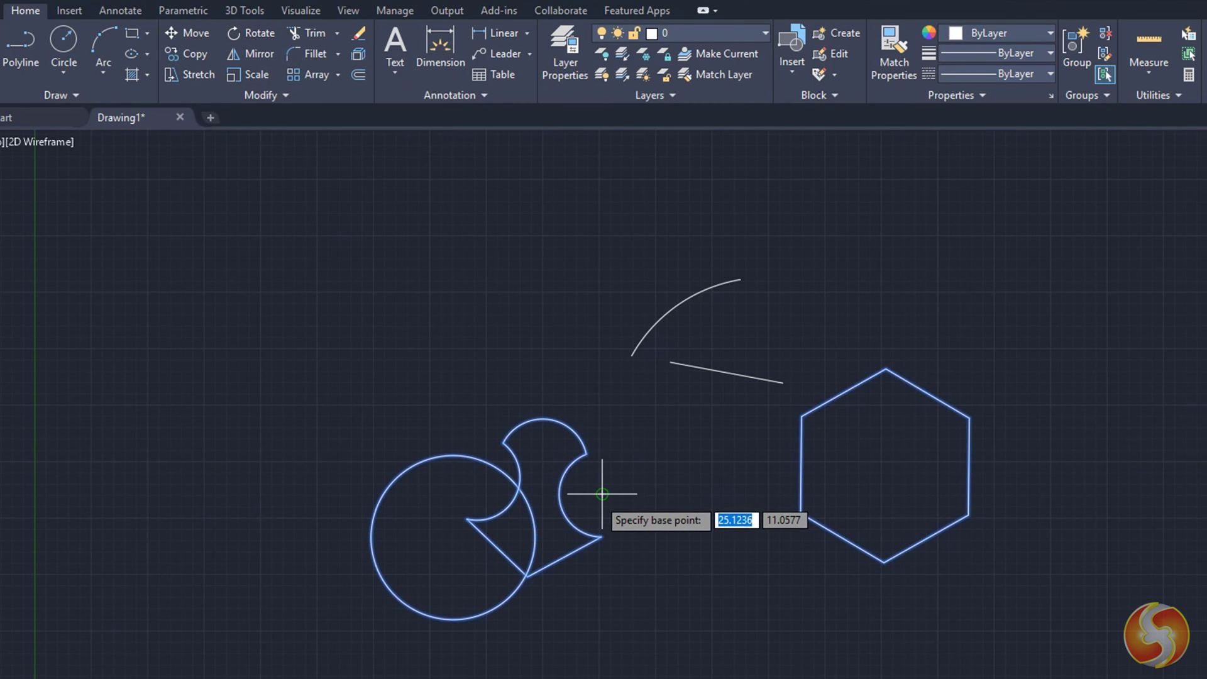
{"action": "left_click", "coordinate": [598, 497]}
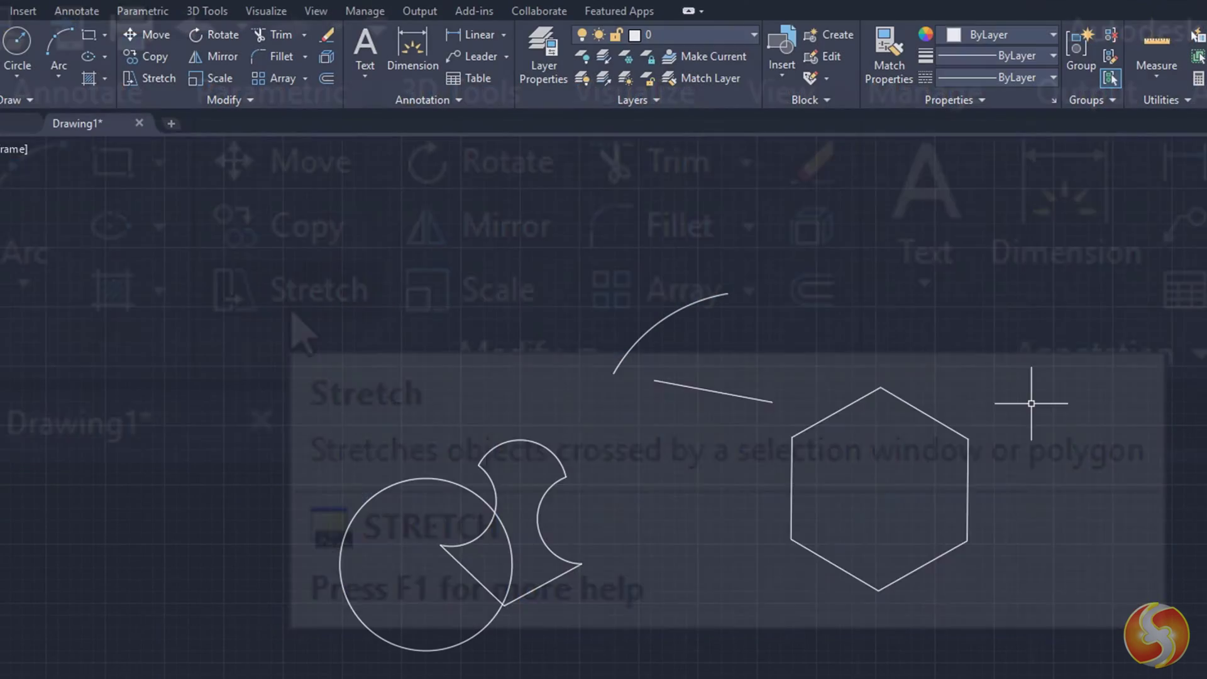
{"action": "left_click", "coordinate": [1032, 403]}
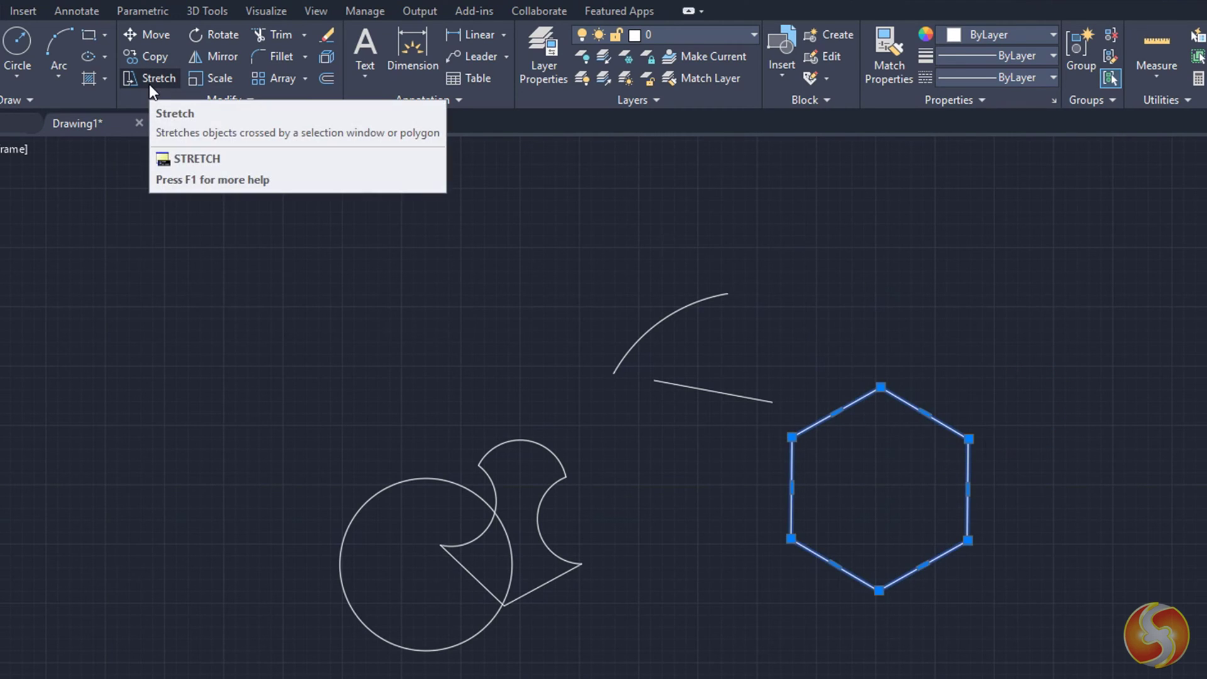
{"action": "left_click", "coordinate": [149, 85]}
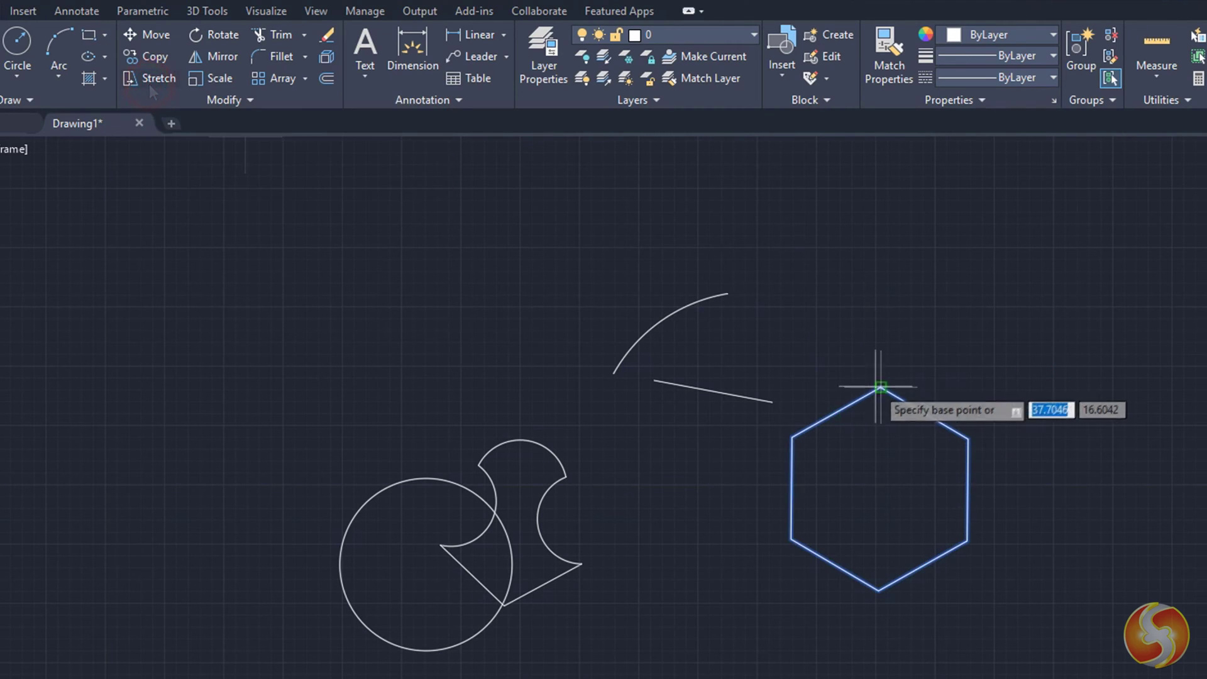
{"action": "left_click", "coordinate": [880, 387]}
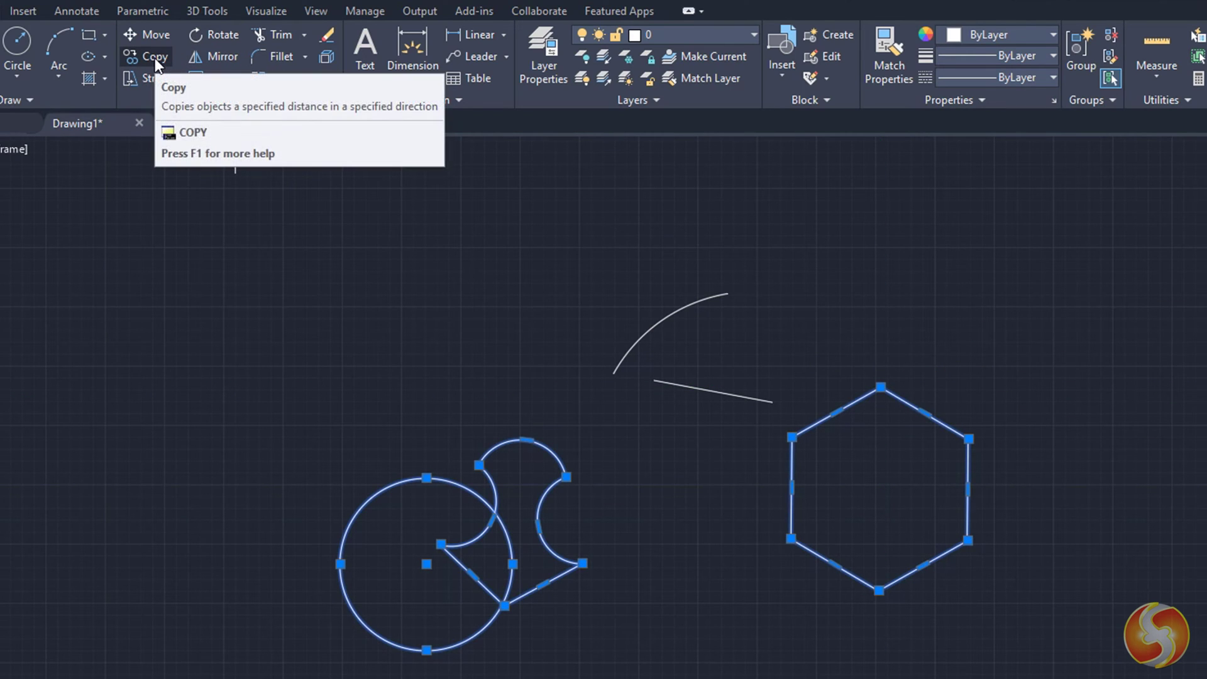
{"action": "left_click", "coordinate": [155, 58]}
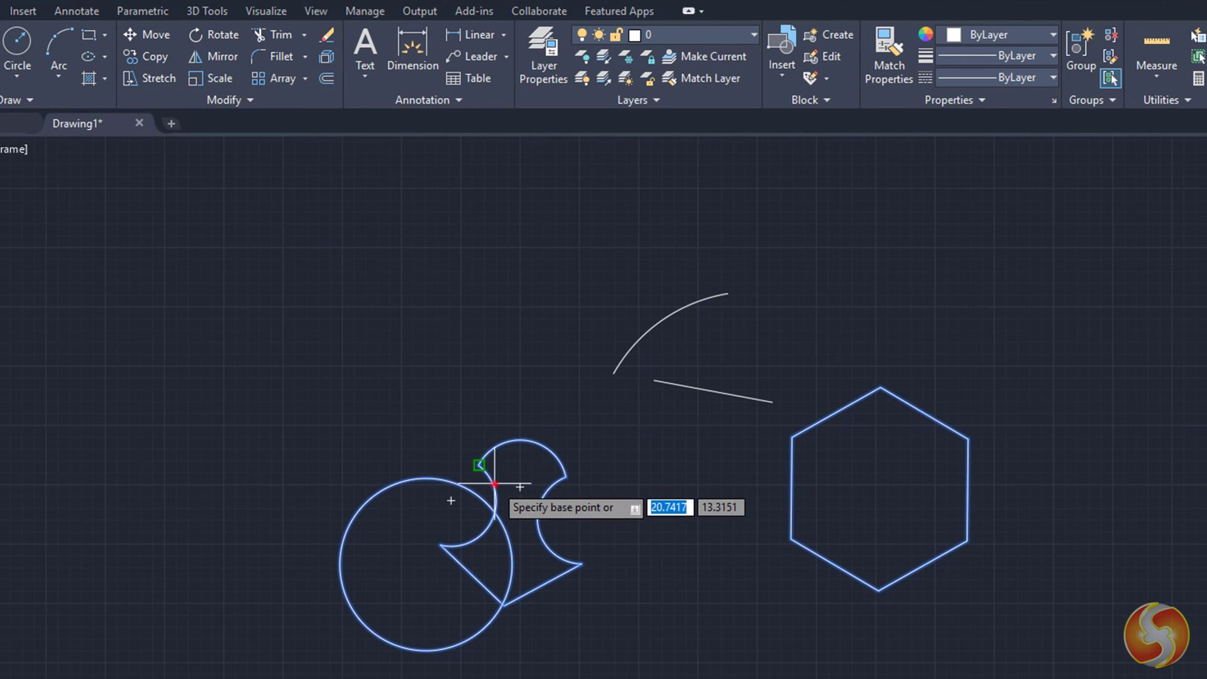
{"action": "left_click", "coordinate": [479, 465]}
{"action": "left_click", "coordinate": [432, 318]}
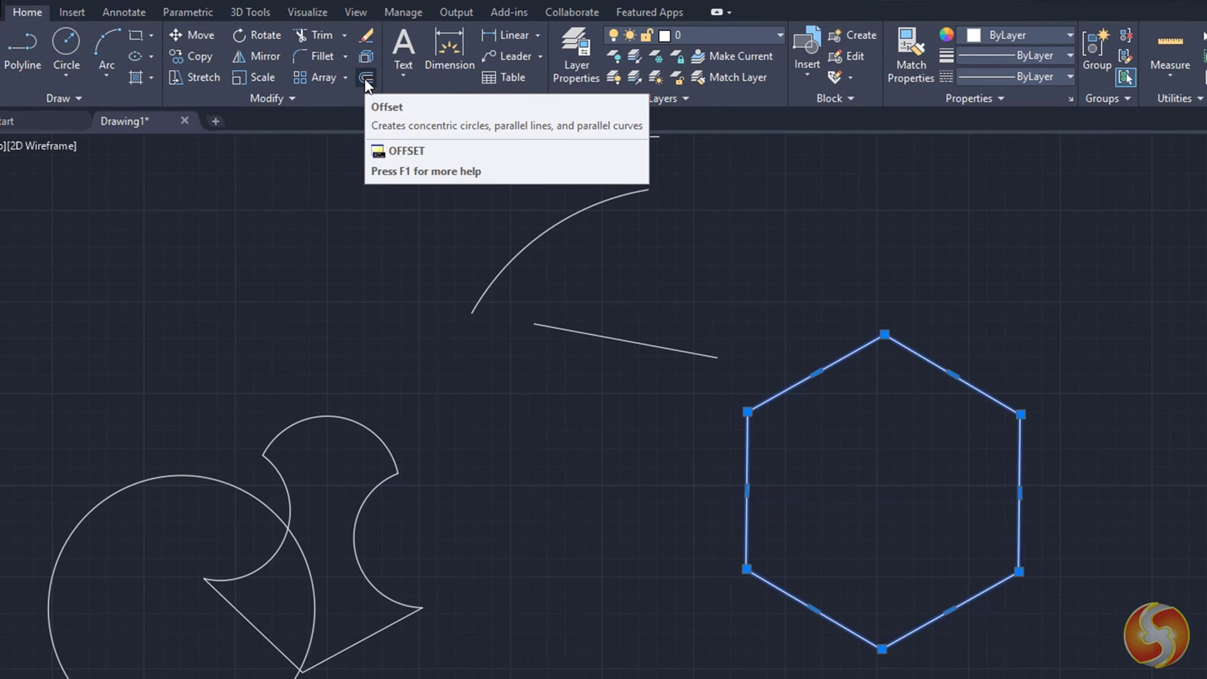
{"action": "left_click", "coordinate": [366, 78]}
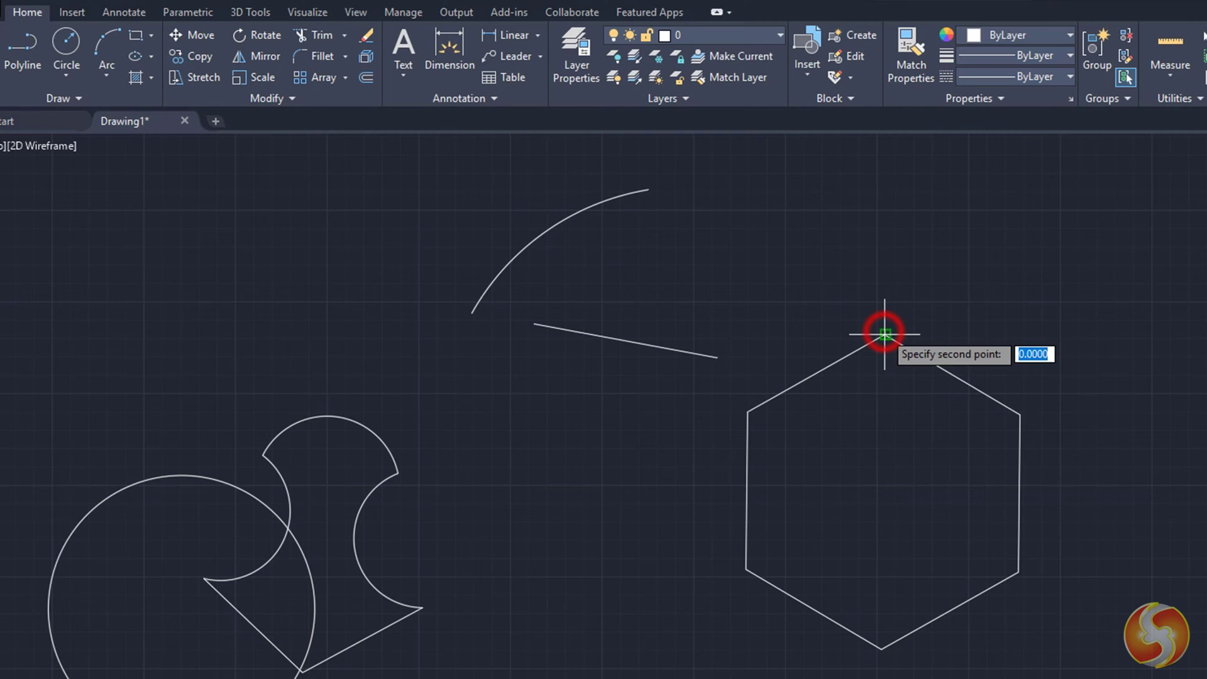
{"action": "left_click", "coordinate": [883, 315]}
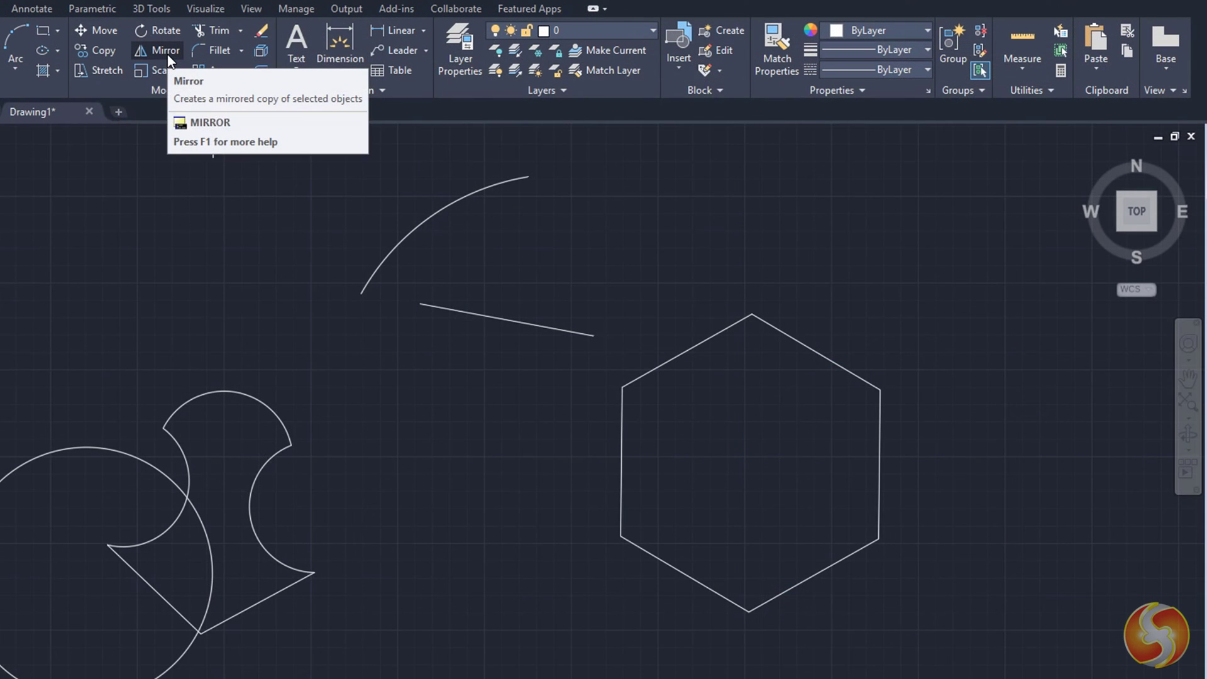
{"action": "left_click", "coordinate": [166, 52]}
{"action": "left_click", "coordinate": [768, 322]}
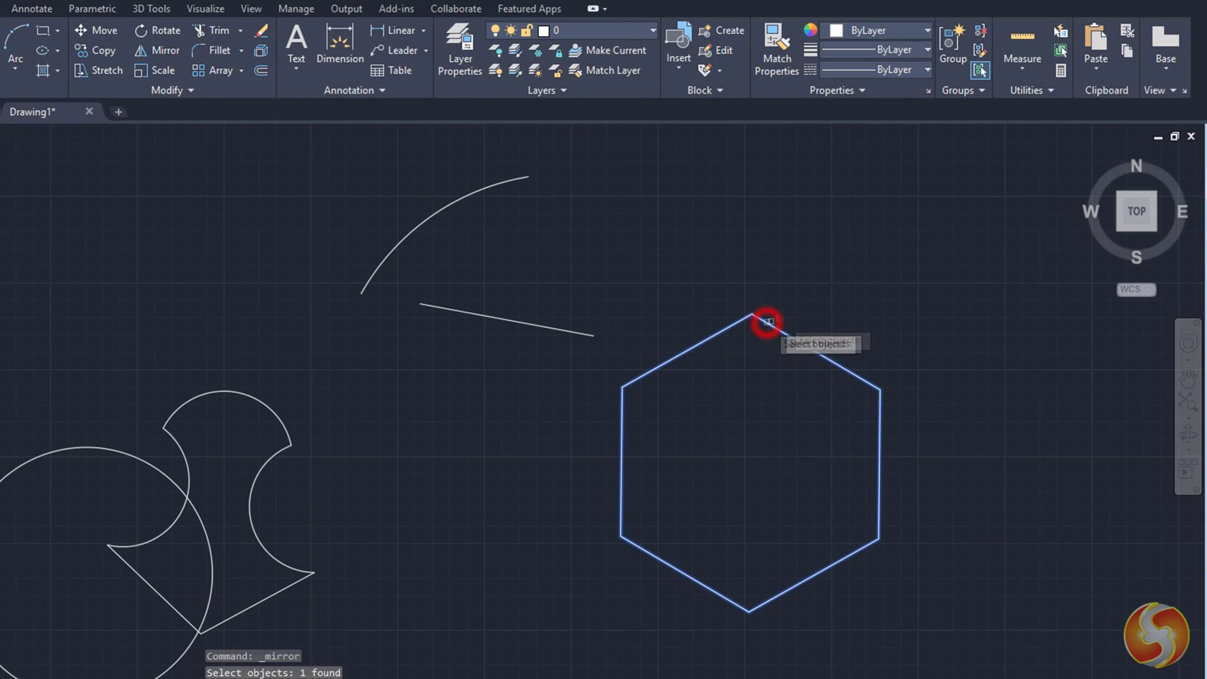
{"action": "key", "text": "Return"}
{"action": "scroll", "coordinate": [925, 314], "scroll_direction": "down", "scroll_amount": 2}
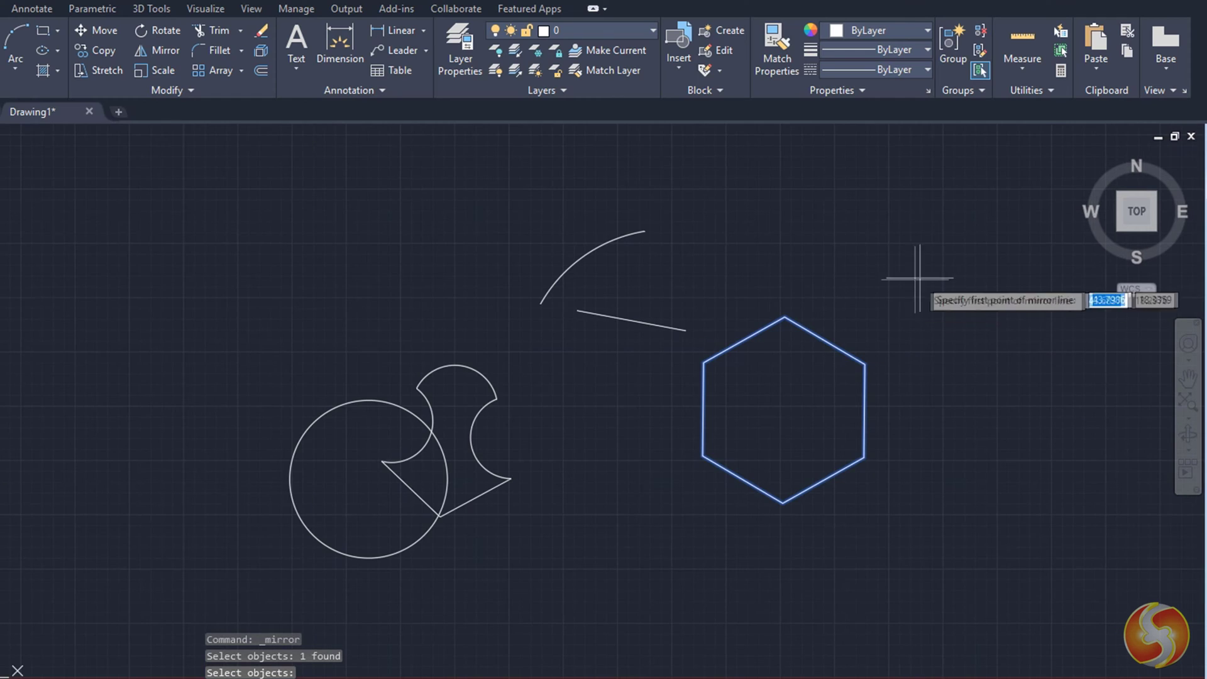
{"action": "left_click", "coordinate": [1030, 325]}
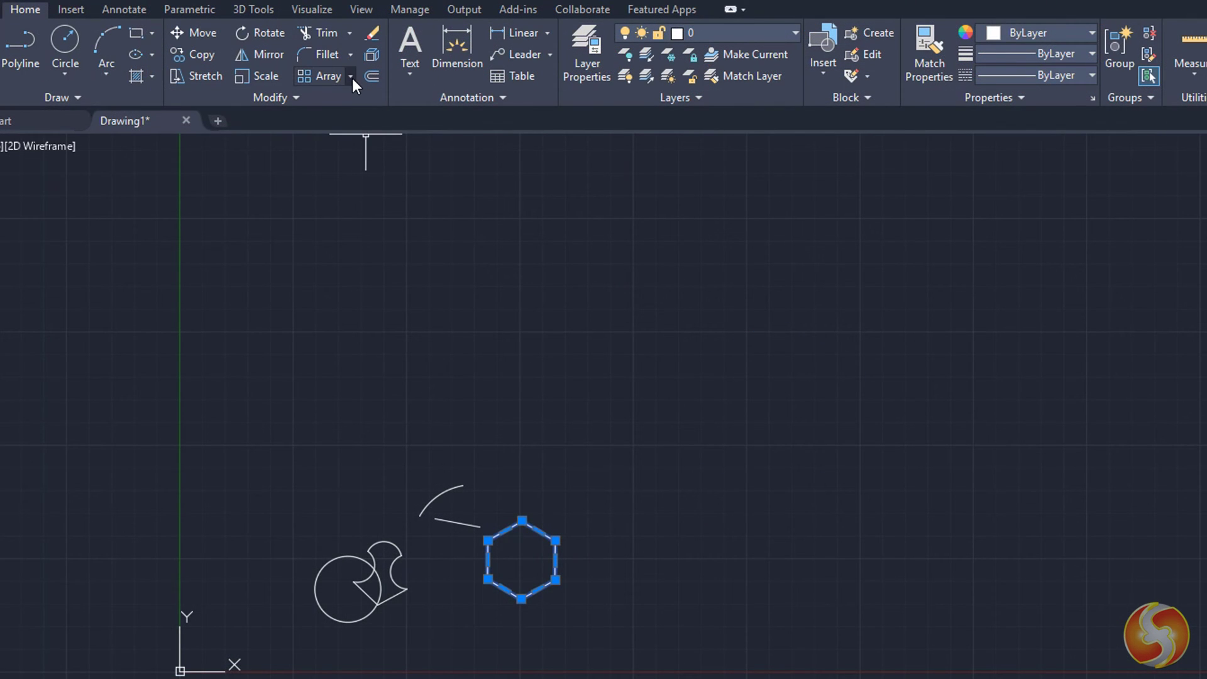
Step: Preview Rectangular, Polar and Path arrays of the hexagon, with the arc as the path
{"action": "left_click", "coordinate": [352, 77]}
{"action": "left_click", "coordinate": [393, 104]}
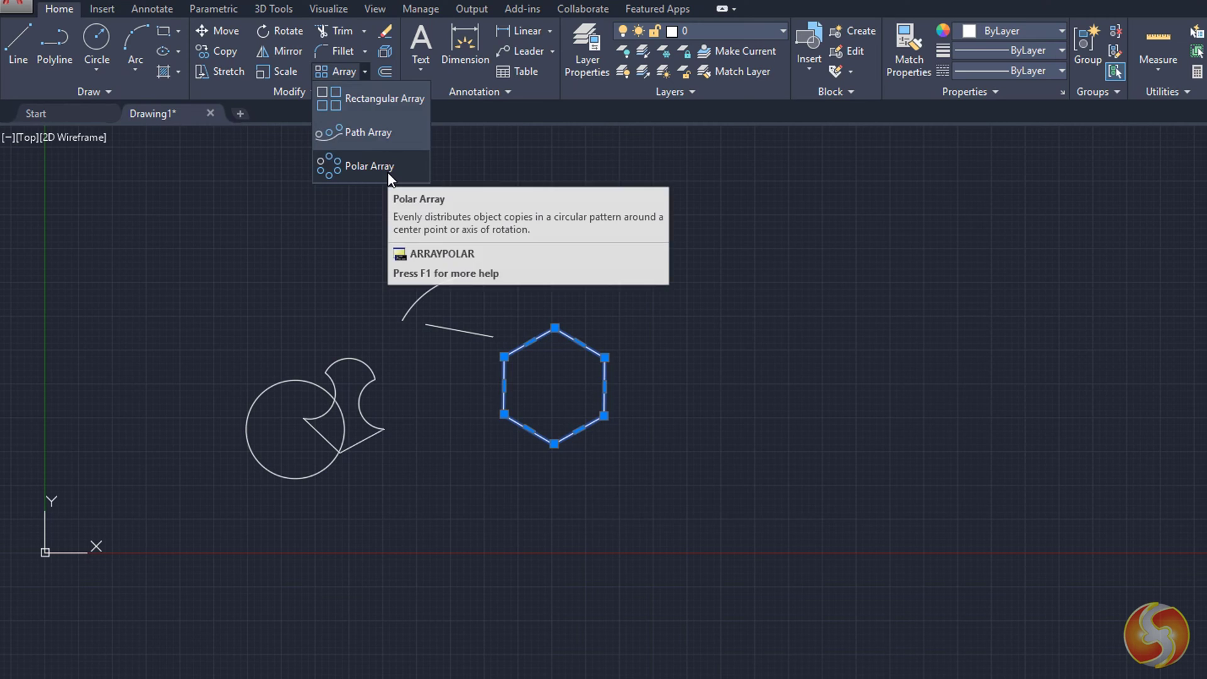
{"action": "left_click", "coordinate": [388, 173]}
{"action": "left_click", "coordinate": [593, 499]}
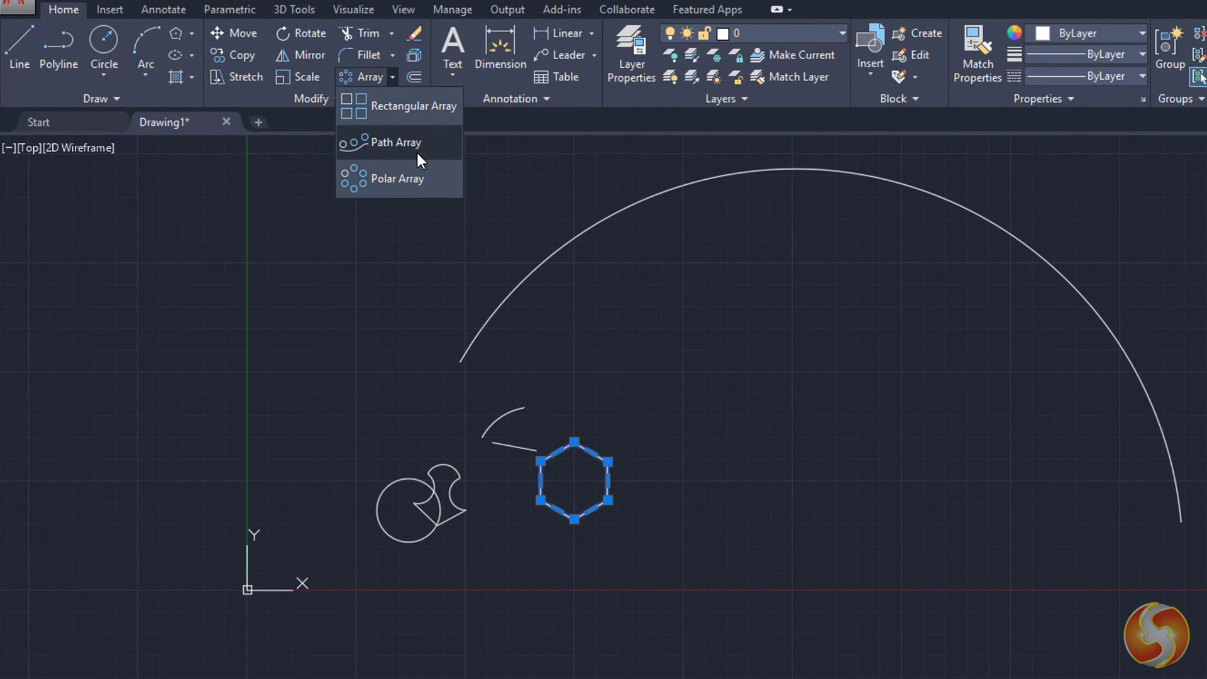
{"action": "left_click", "coordinate": [417, 152]}
{"action": "left_click", "coordinate": [535, 267]}
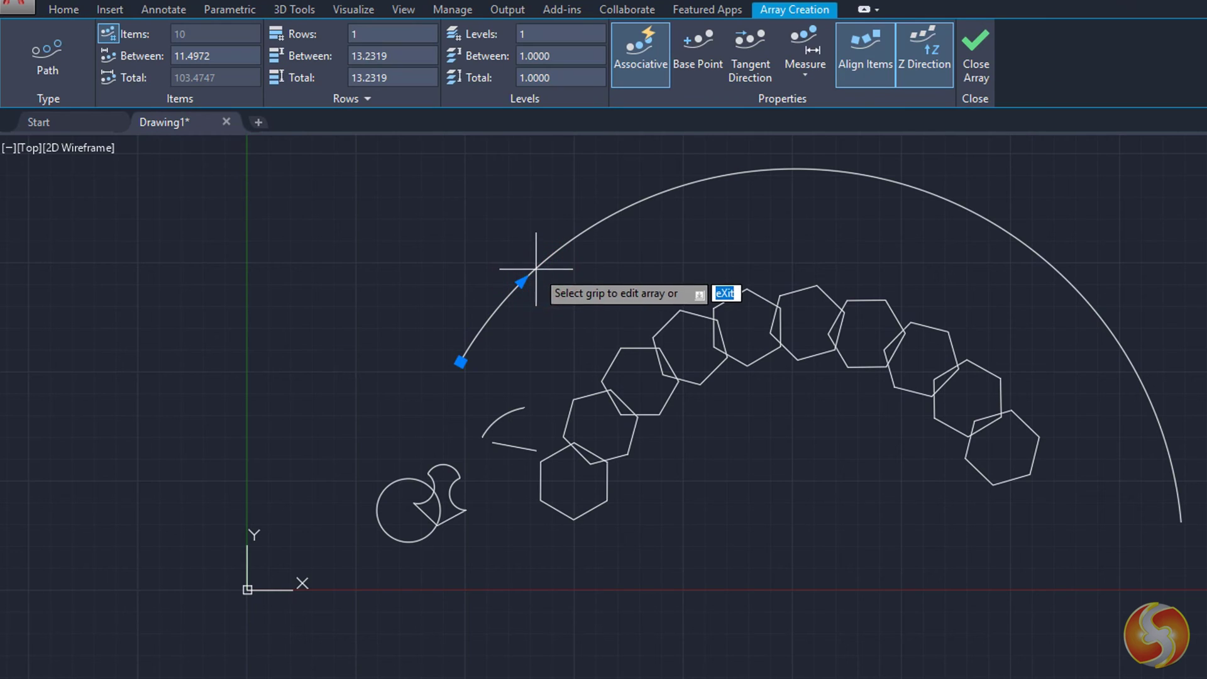
{"action": "left_click", "coordinate": [521, 281]}
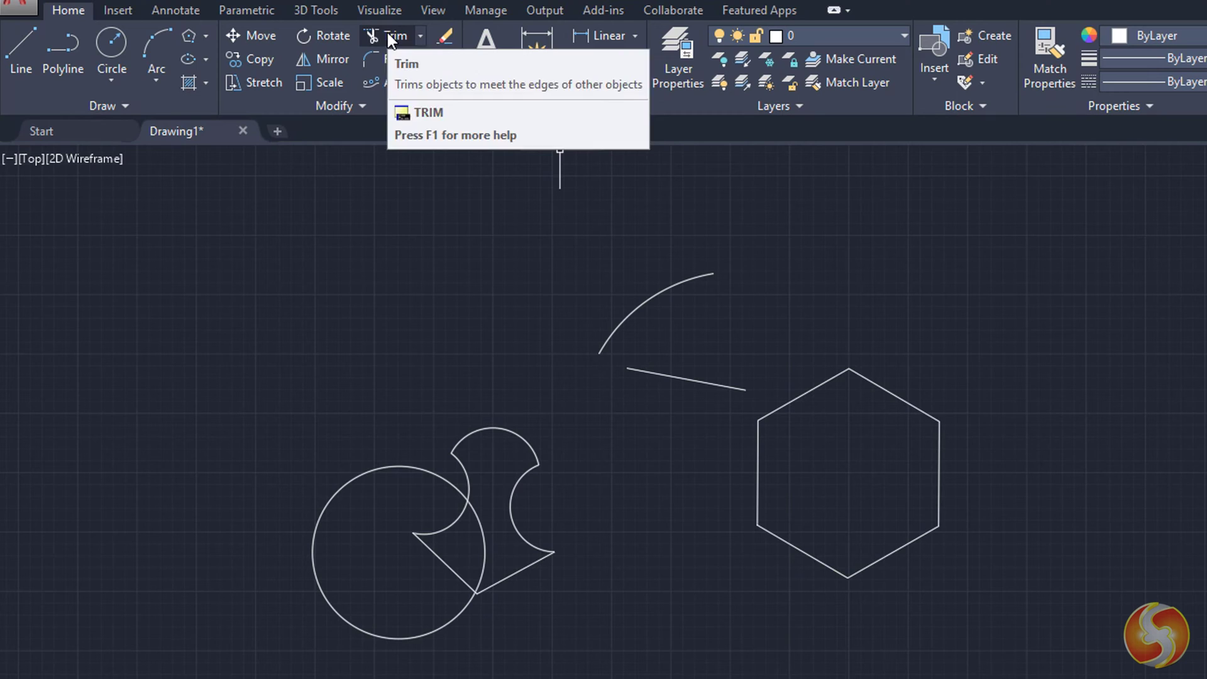
Step: Trim the diagonal line inside the circle, using the circle as the cutting edge
{"action": "left_click", "coordinate": [388, 33]}
{"action": "left_click", "coordinate": [400, 466]}
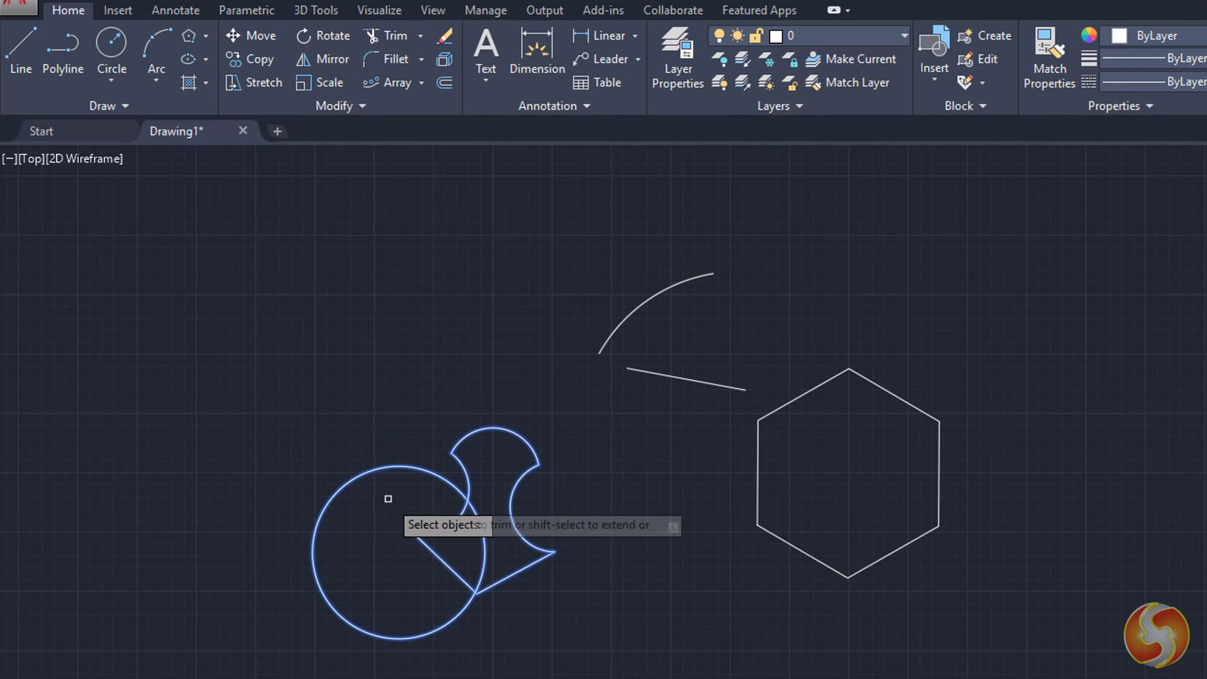
{"action": "key", "text": "Return"}
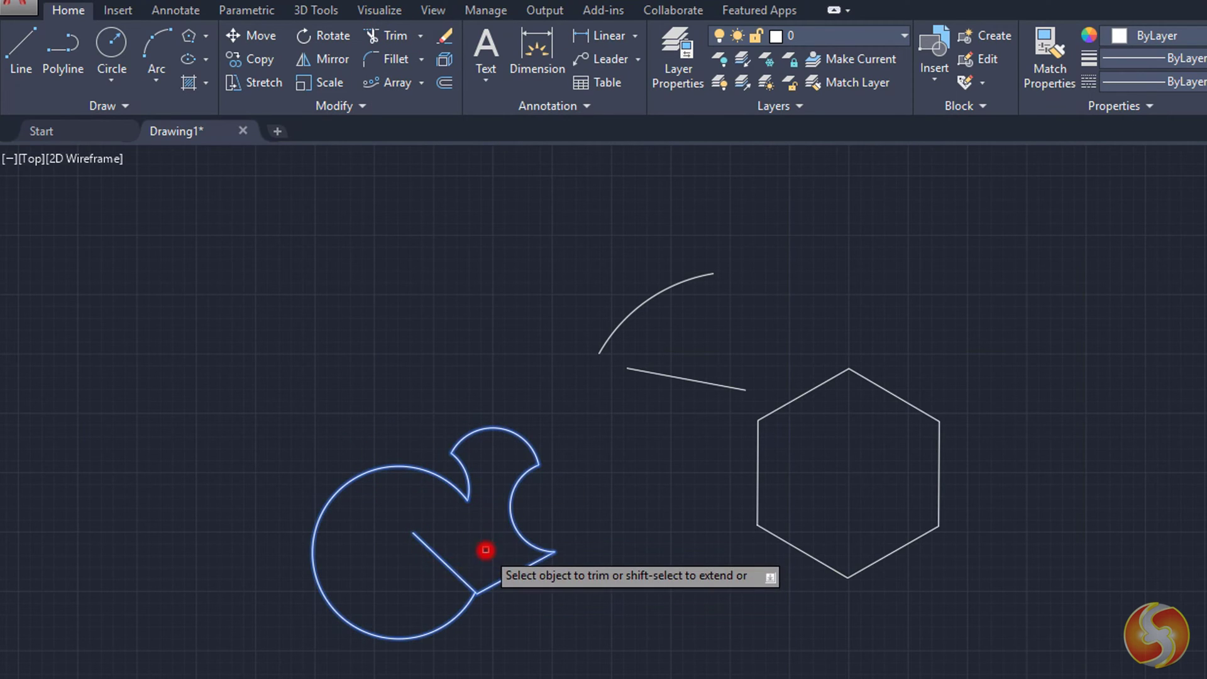
{"action": "left_click", "coordinate": [445, 564]}
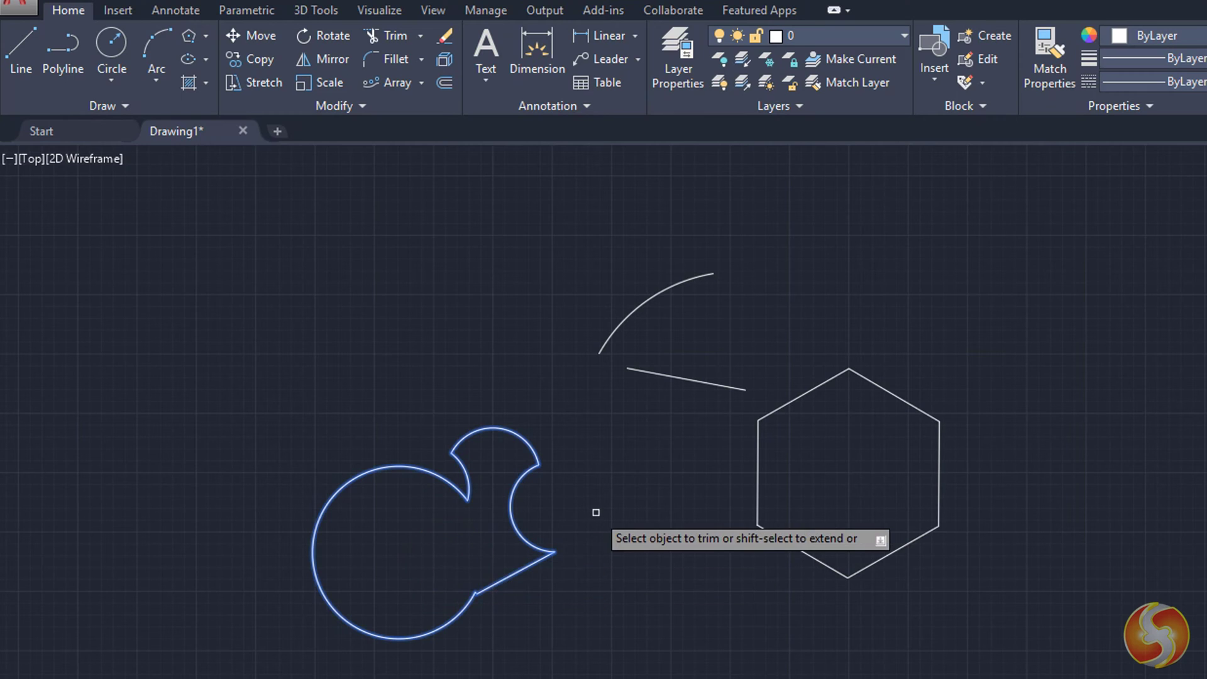
Step: Fillet the arc and the adjacent straight line after briefly selecting Chamfer
{"action": "scroll", "coordinate": [596, 513], "scroll_direction": "up", "scroll_amount": 2}
{"action": "left_click", "coordinate": [420, 56]}
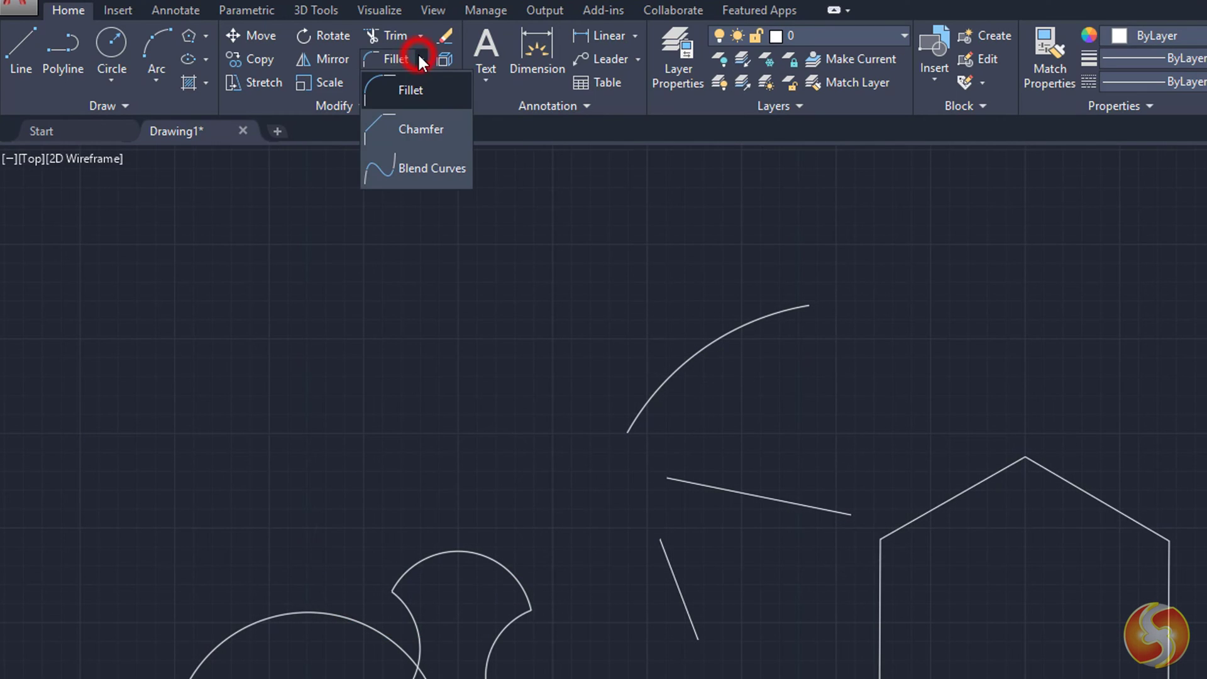
{"action": "left_click", "coordinate": [435, 129]}
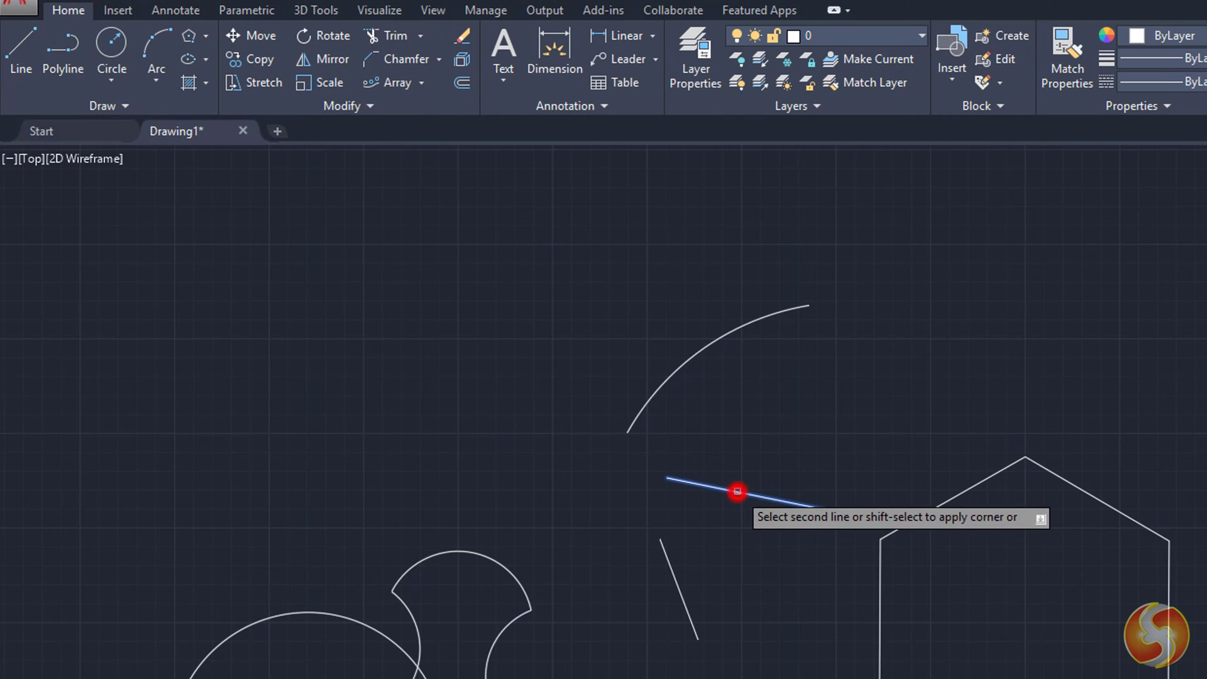
{"action": "left_click", "coordinate": [439, 58]}
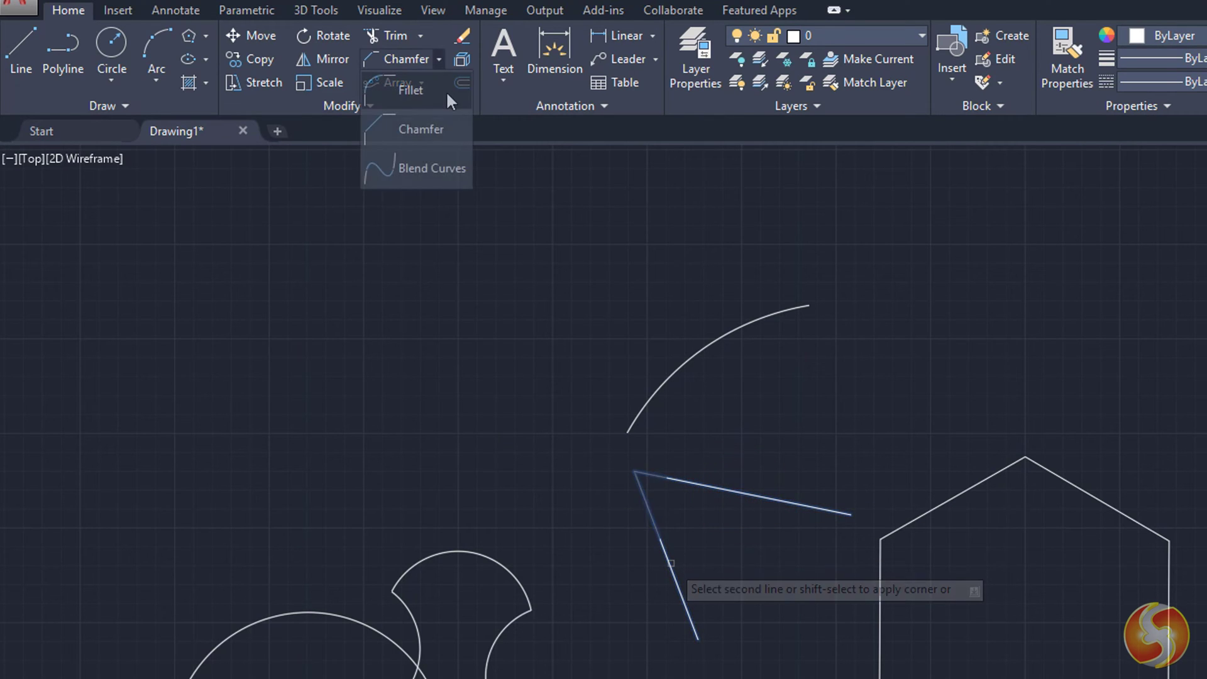
{"action": "left_click", "coordinate": [446, 90]}
{"action": "left_click", "coordinate": [688, 365]}
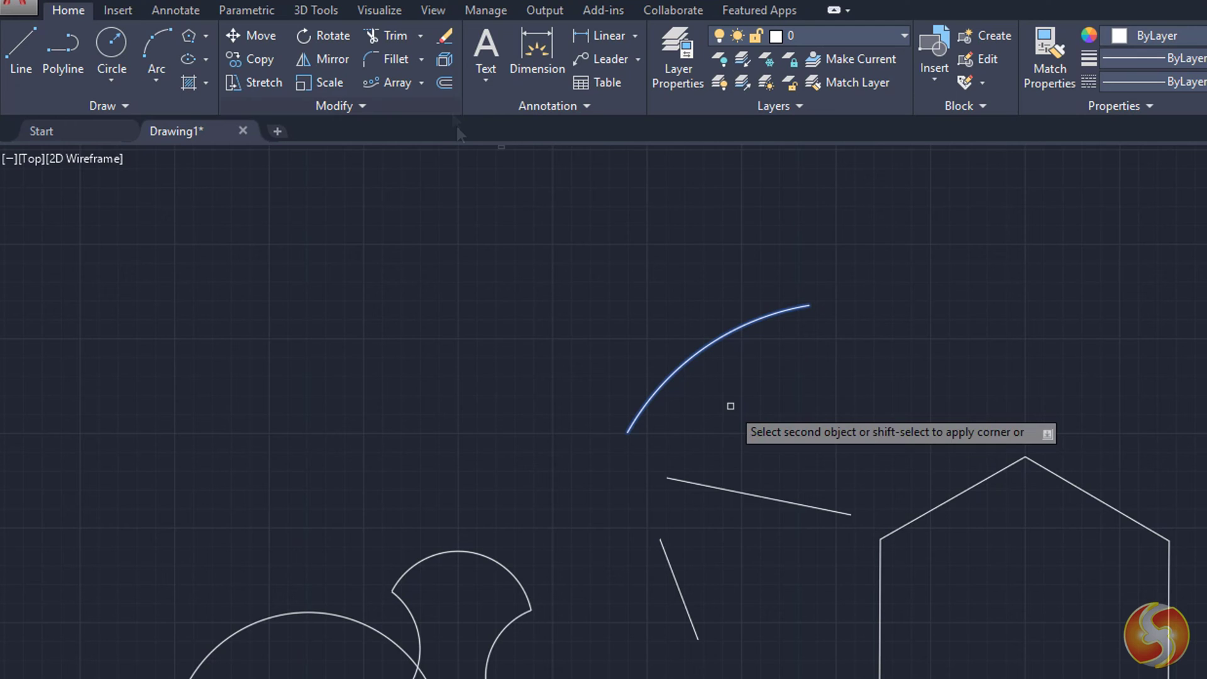
{"action": "left_click", "coordinate": [697, 482]}
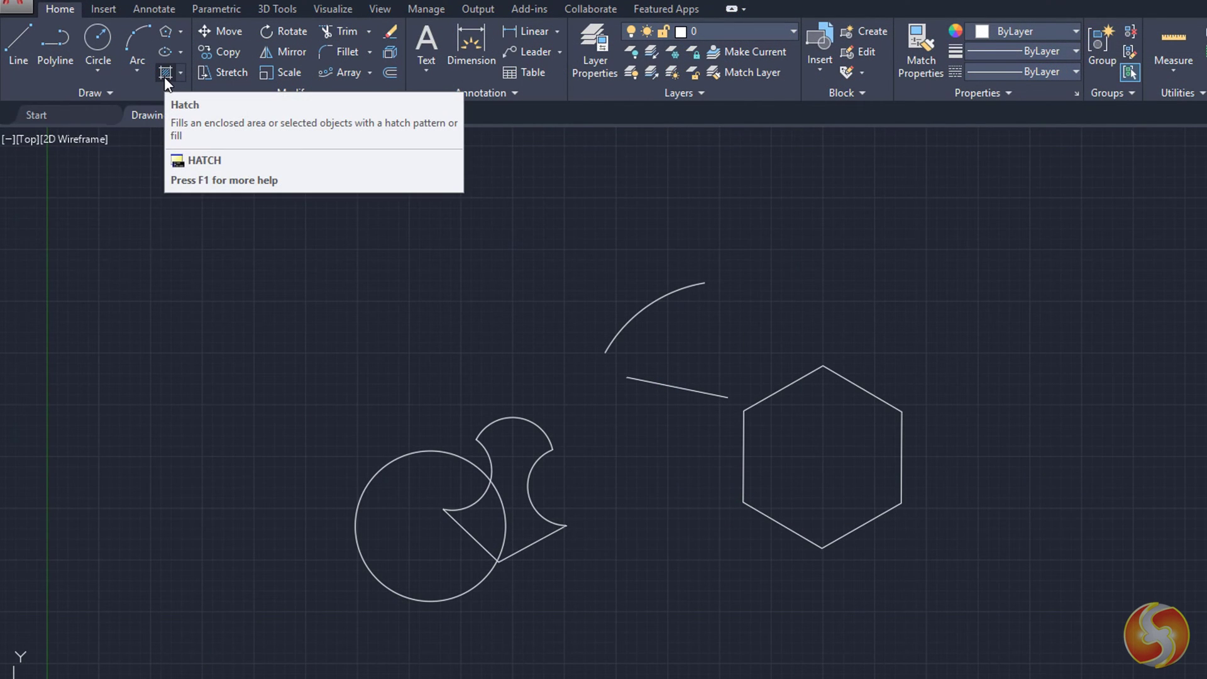
Step: Hatch the circle, crescent and hexagon as one hatch and move it up and right
{"action": "left_click", "coordinate": [164, 76]}
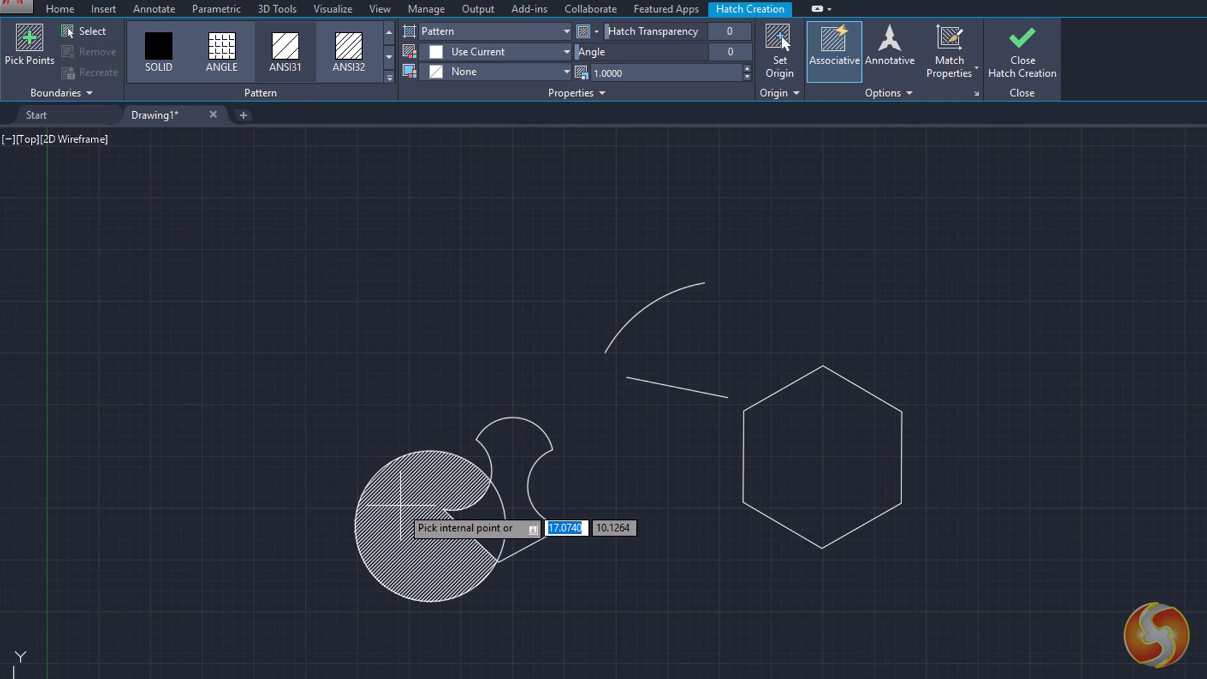
{"action": "left_click", "coordinate": [397, 504]}
{"action": "left_click", "coordinate": [515, 478]}
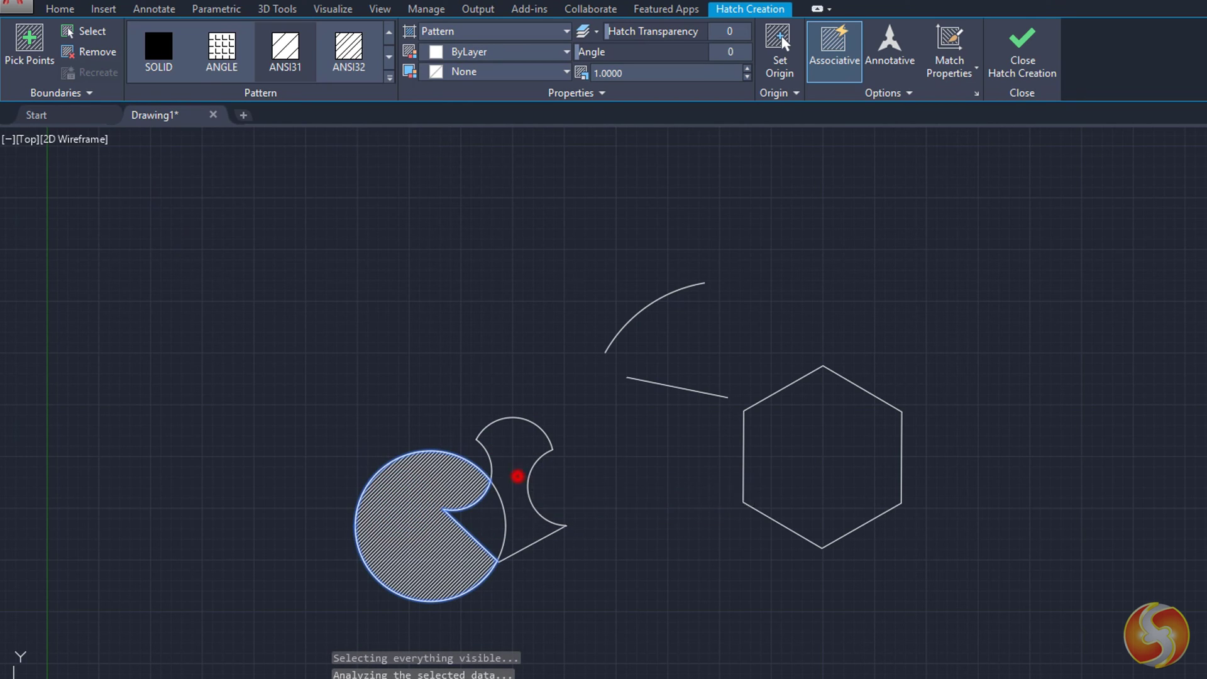
{"action": "left_click", "coordinate": [806, 451]}
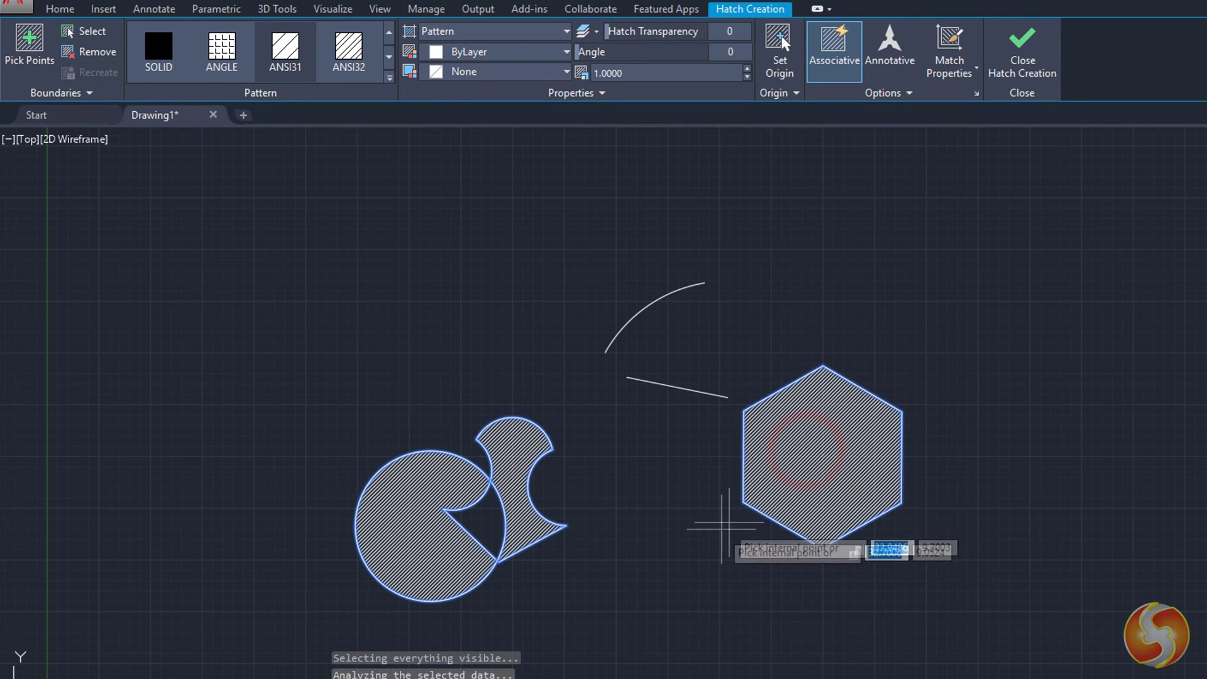
{"action": "key", "text": "Return"}
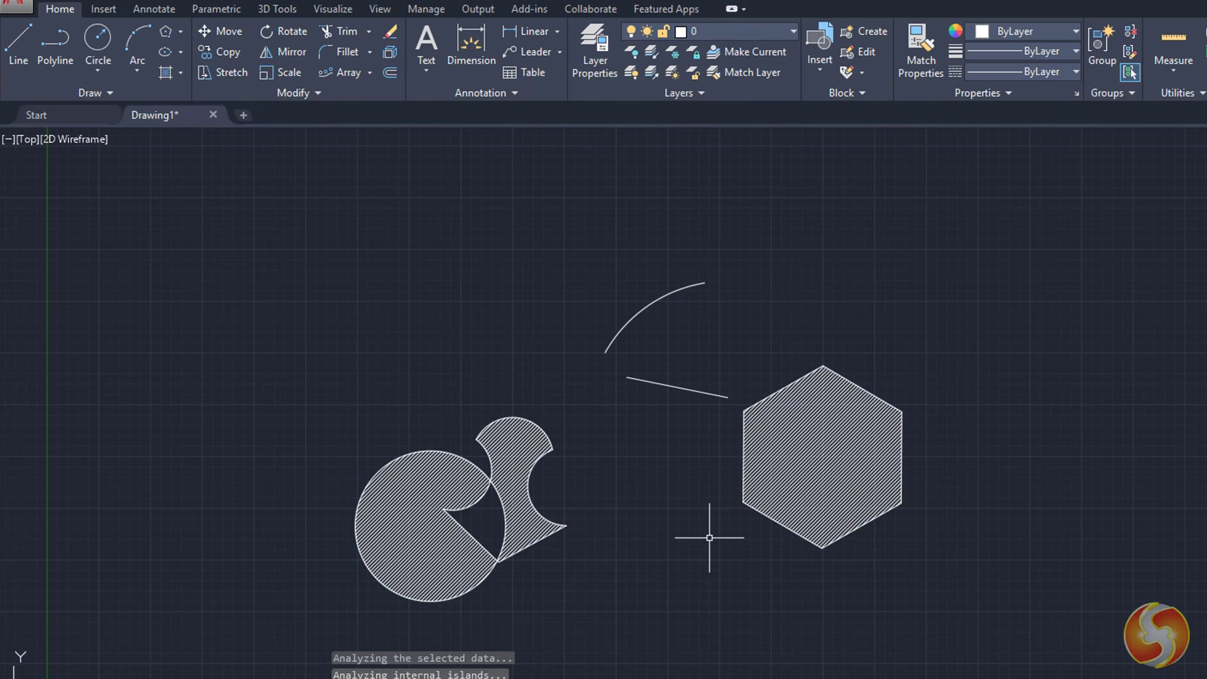
{"action": "left_click", "coordinate": [504, 466]}
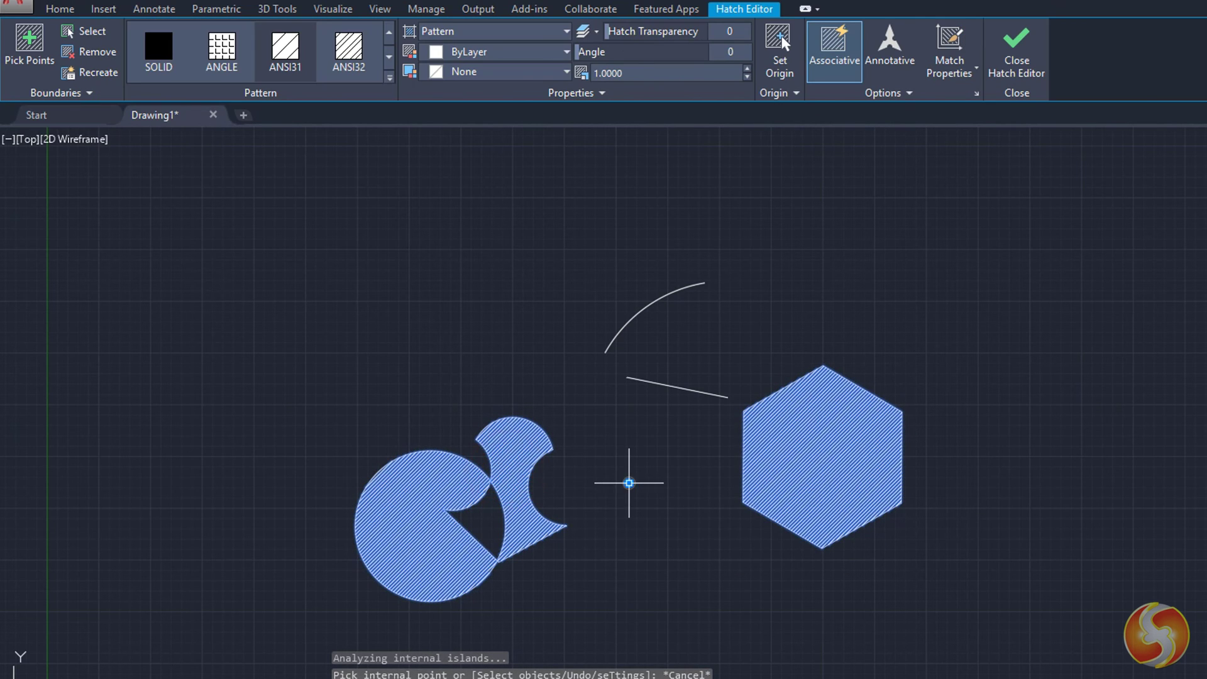
{"action": "left_click", "coordinate": [628, 483]}
{"action": "left_click", "coordinate": [717, 345]}
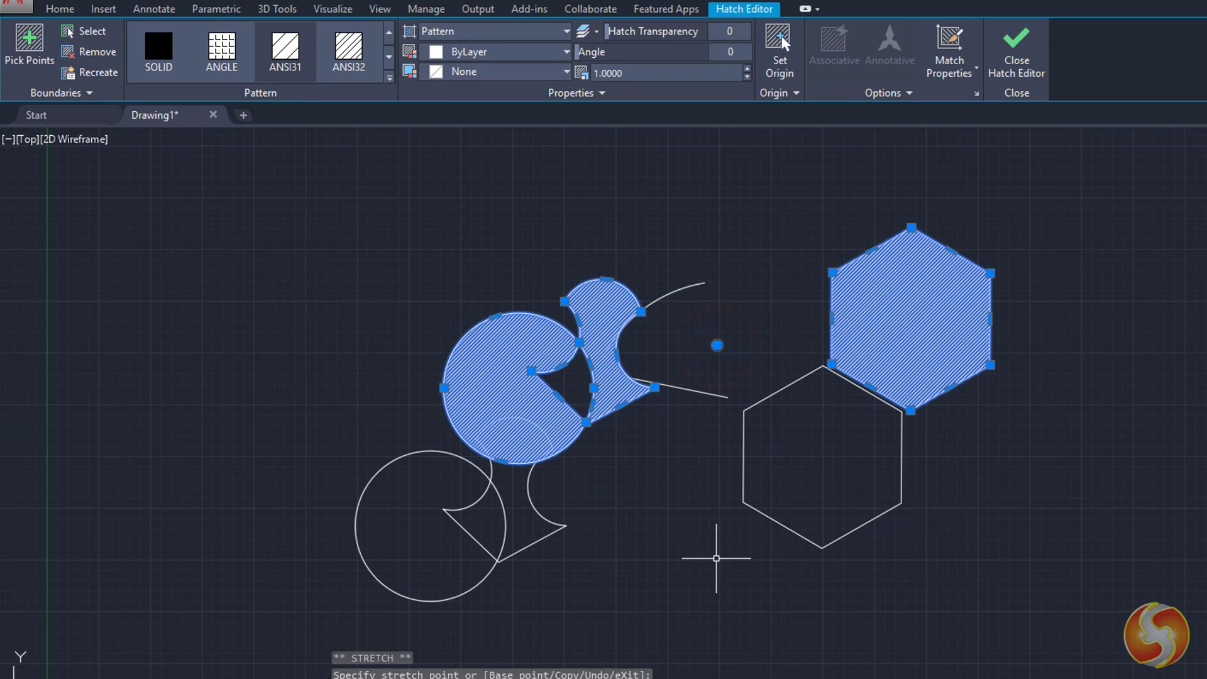
Step: Recreate the circle, crescent and hexagon fills as three separate hatches
{"action": "left_click", "coordinate": [423, 499]}
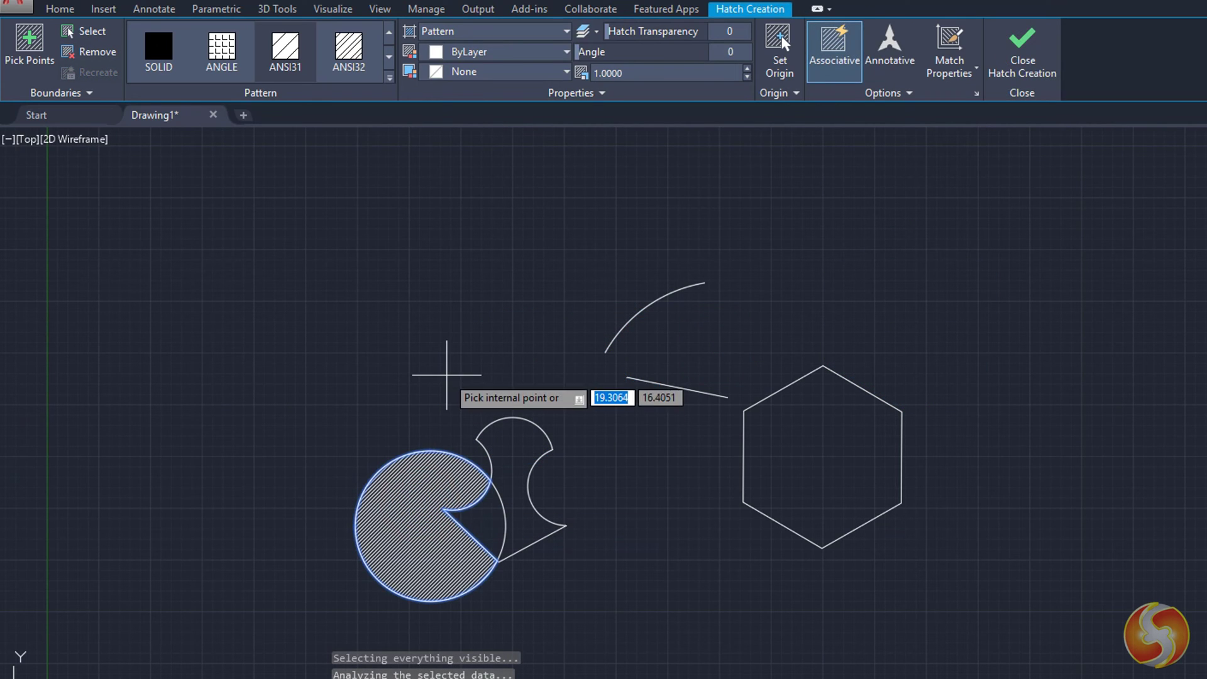
{"action": "key", "text": "Return"}
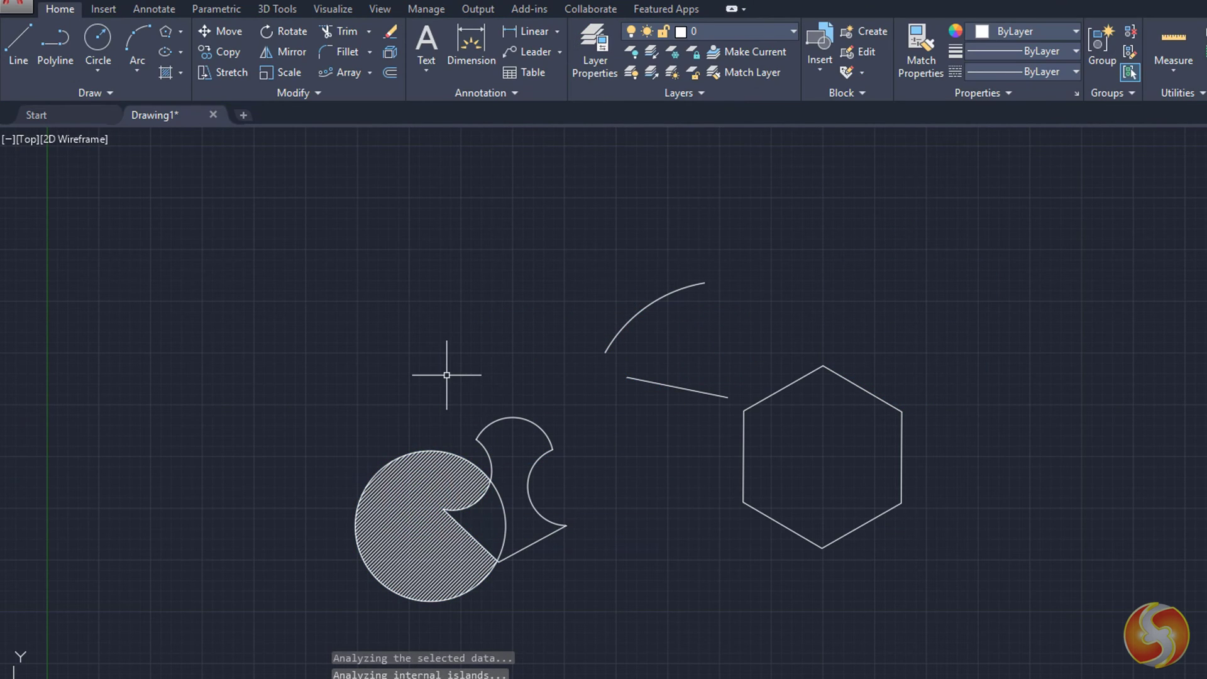
{"action": "key", "text": "Return"}
{"action": "left_click", "coordinate": [520, 440]}
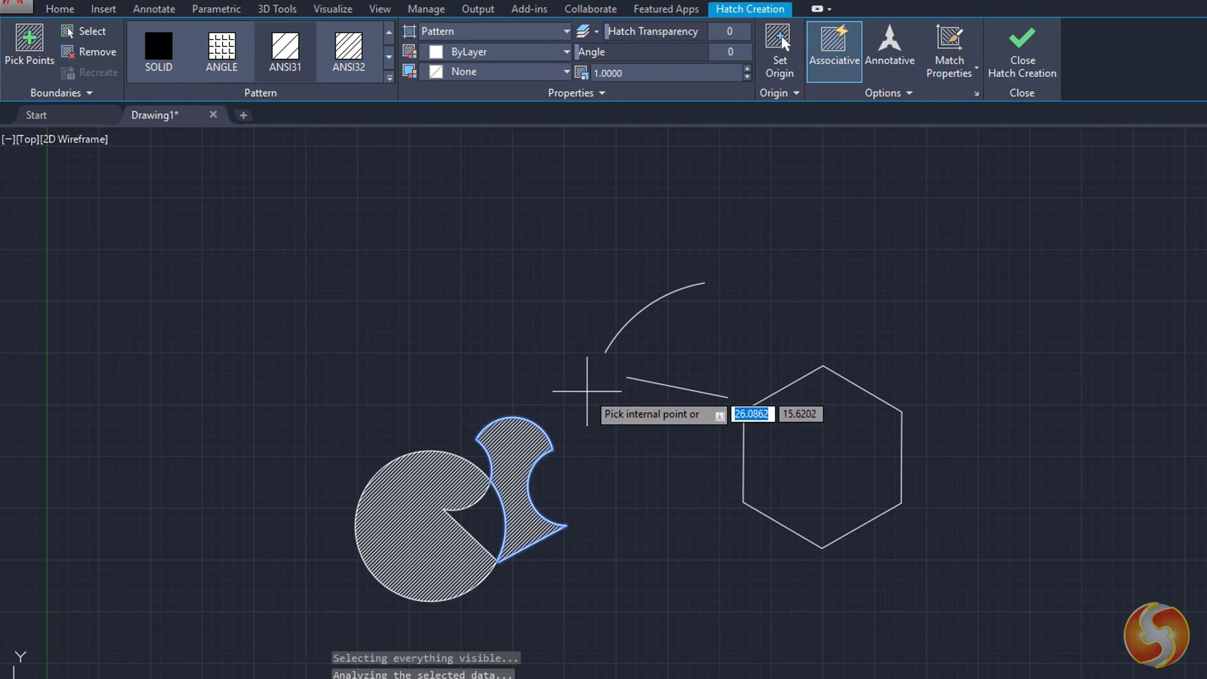
{"action": "key", "text": "Return"}
{"action": "key", "text": "Return"}
{"action": "left_click", "coordinate": [806, 449]}
{"action": "key", "text": "Return"}
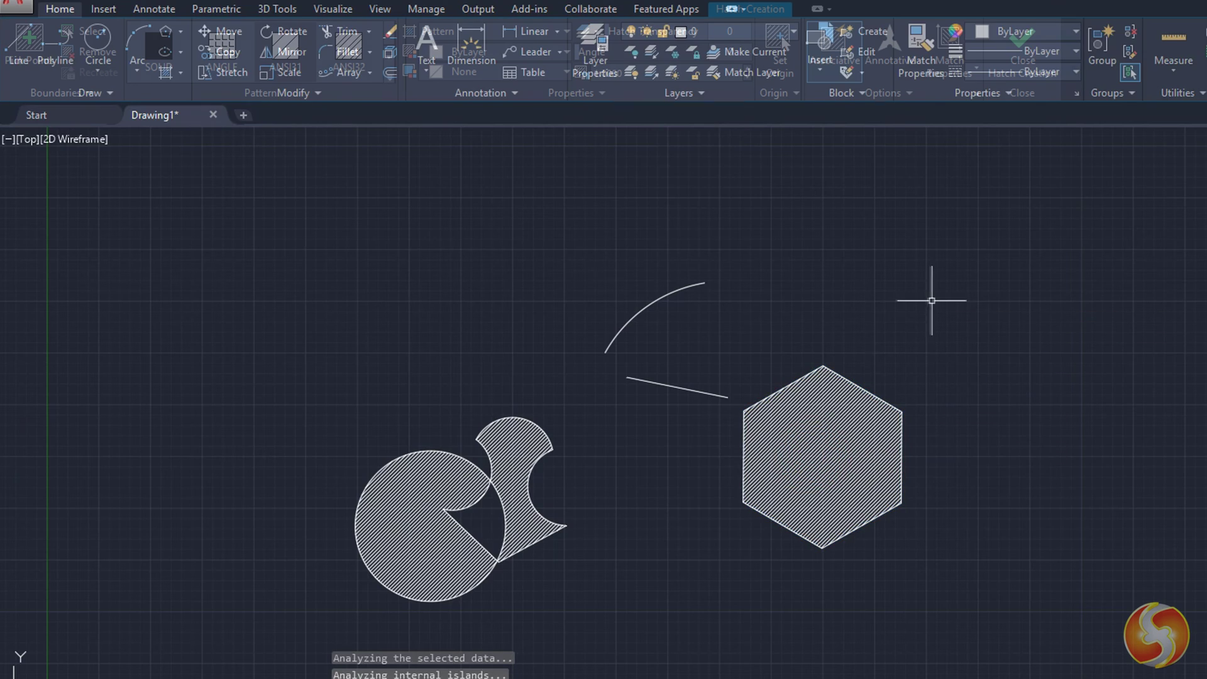
Step: Move the circle hatch up-left and the crescent hatch down-right, then grab the hexagon hatch
{"action": "left_click", "coordinate": [430, 526]}
{"action": "left_click", "coordinate": [430, 526]}
{"action": "left_click", "coordinate": [289, 369]}
{"action": "left_click", "coordinate": [520, 493]}
{"action": "left_click", "coordinate": [520, 493]}
{"action": "left_click", "coordinate": [649, 602]}
{"action": "left_click", "coordinate": [842, 453]}
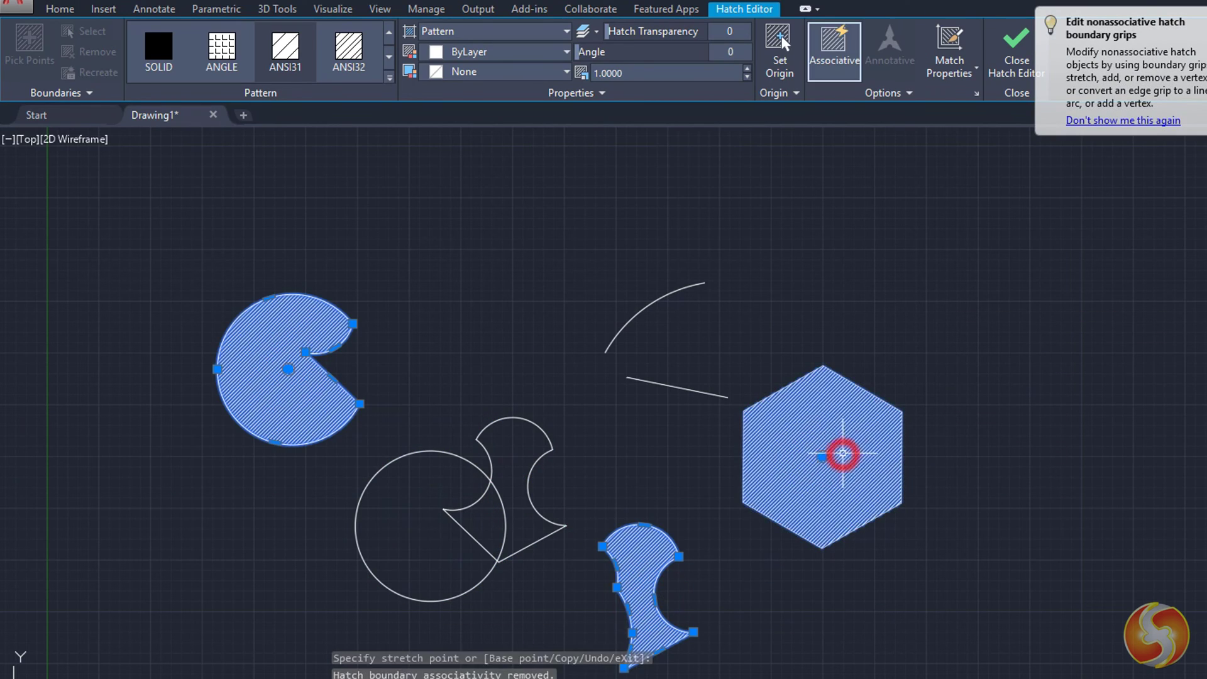
Step: Hatch the circle shape and test stretching it with its quadrant grip, then undo
{"action": "left_click", "coordinate": [973, 272]}
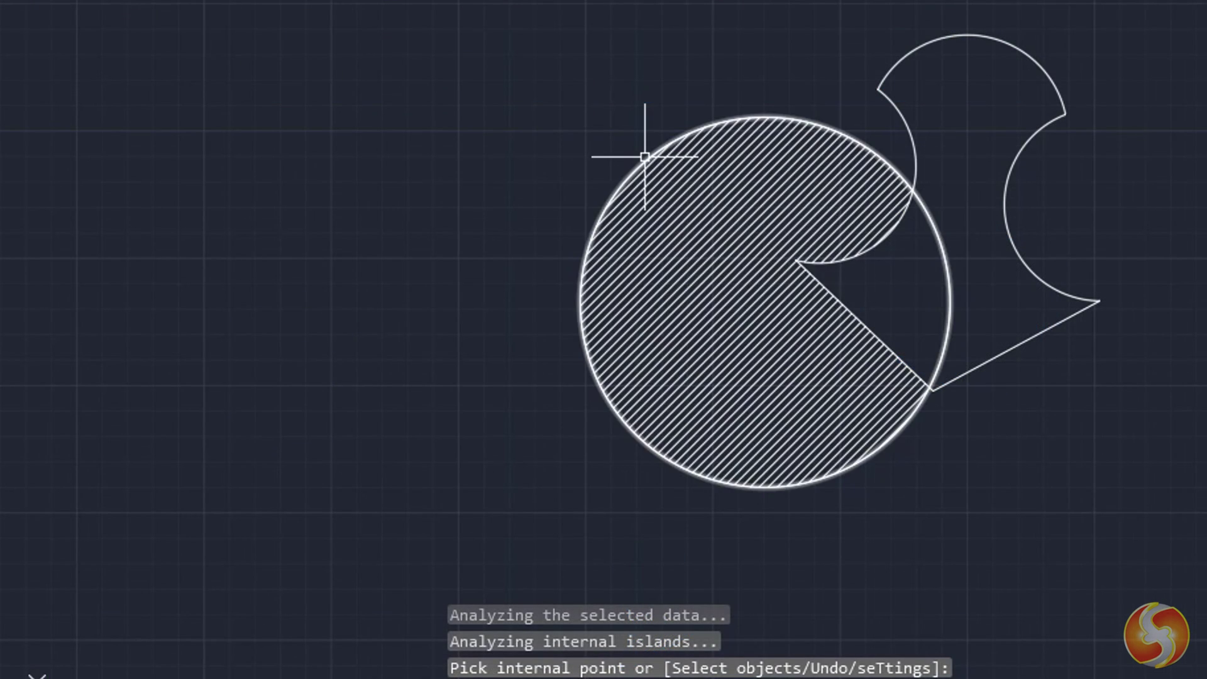
{"action": "key", "text": "Return"}
{"action": "left_click", "coordinate": [641, 153]}
{"action": "left_click", "coordinate": [581, 301]}
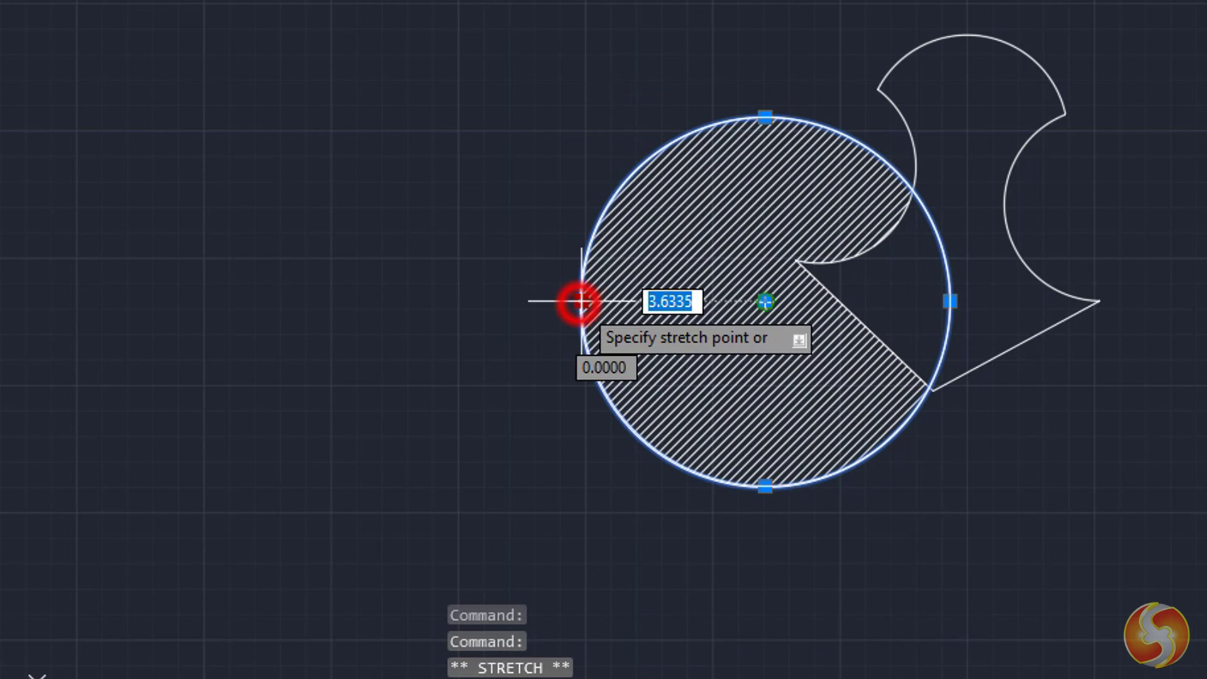
{"action": "left_click", "coordinate": [509, 302]}
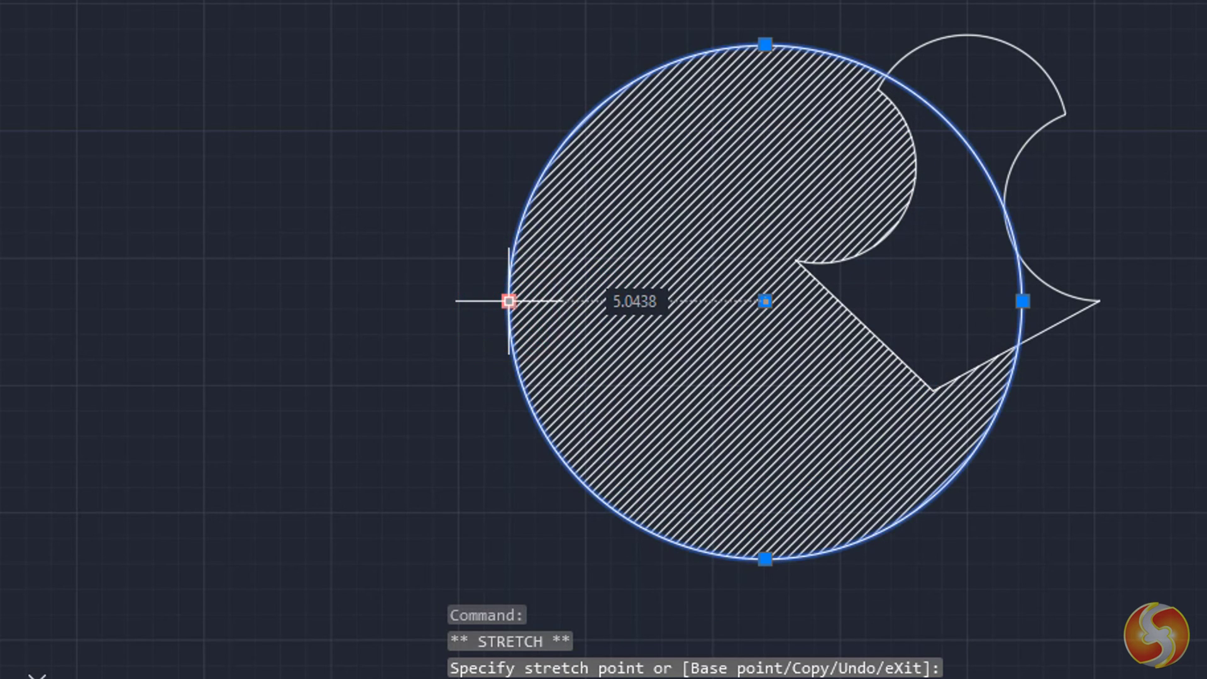
{"action": "left_click", "coordinate": [509, 301]}
{"action": "left_click", "coordinate": [615, 322]}
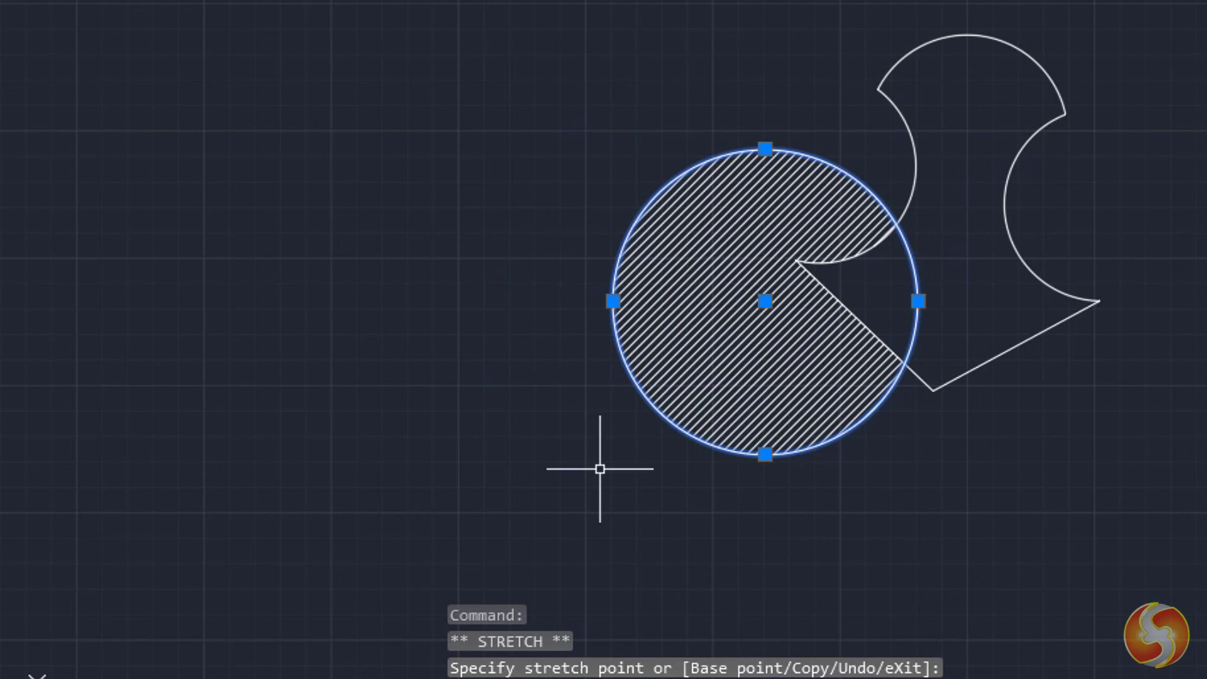
{"action": "key", "text": "ctrl+z"}
Step: Drag the circle's hatch by its centre grip to the left of its outline
{"action": "left_click", "coordinate": [727, 310]}
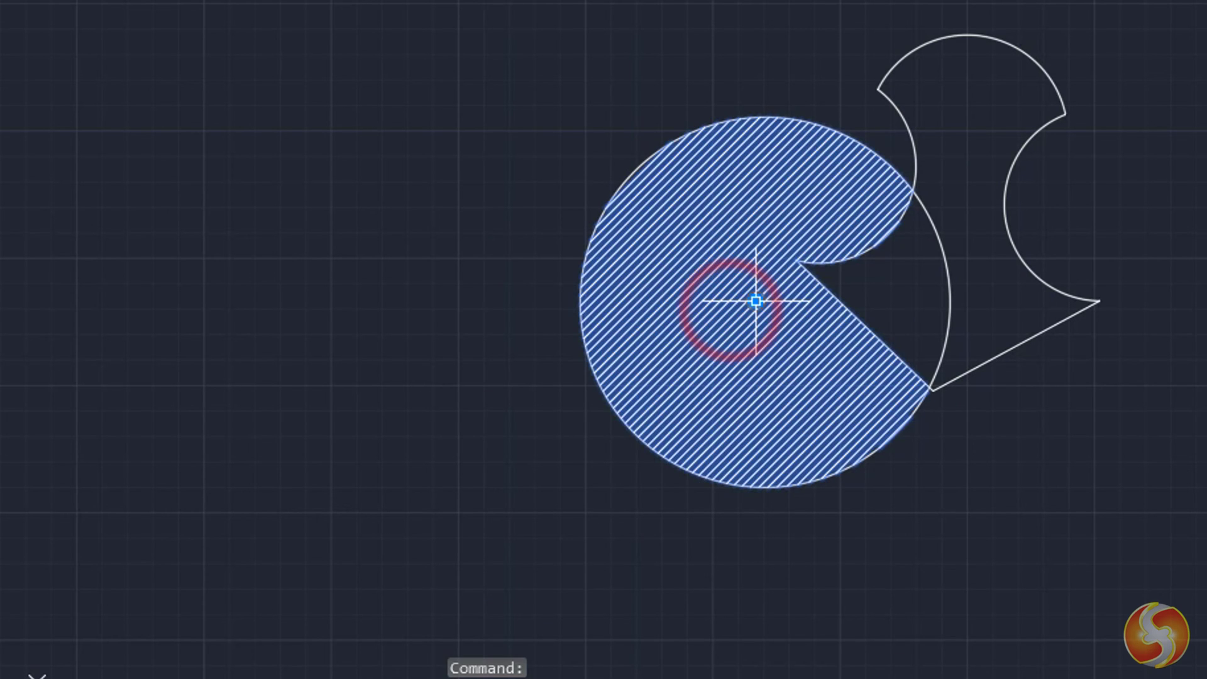
{"action": "left_click", "coordinate": [756, 301]}
{"action": "left_click", "coordinate": [363, 300]}
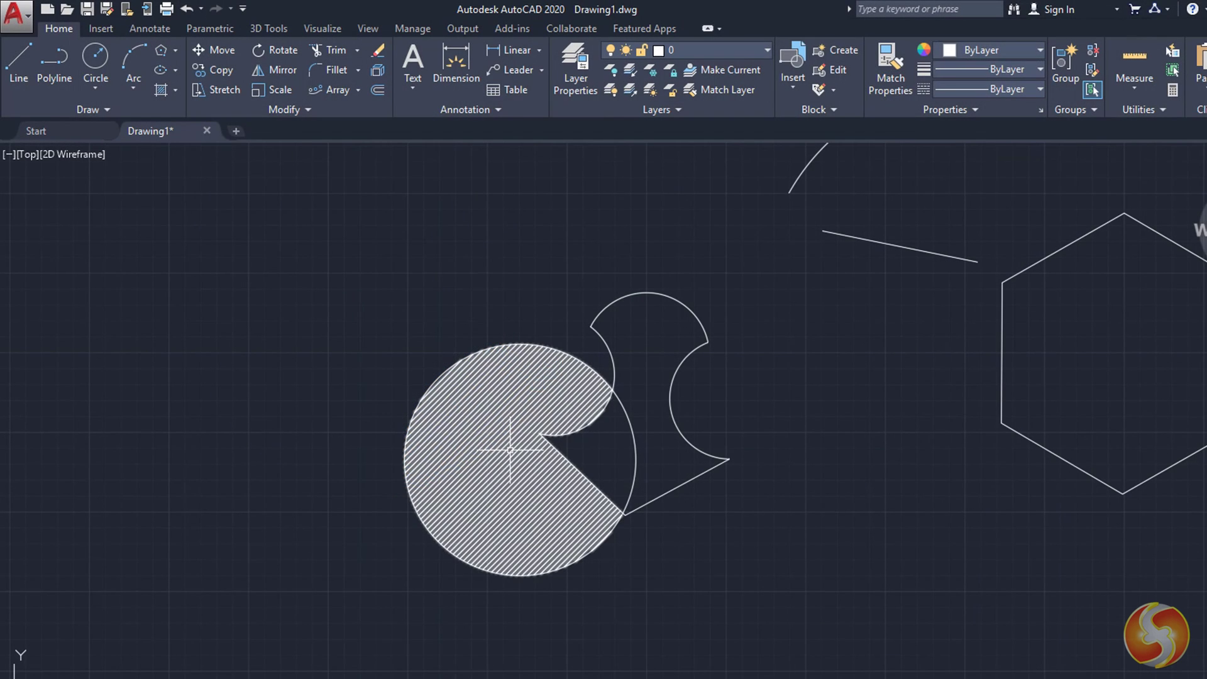
Step: Make the selected hatch an orange solid fill, then try a gradient
{"action": "left_click", "coordinate": [510, 449]}
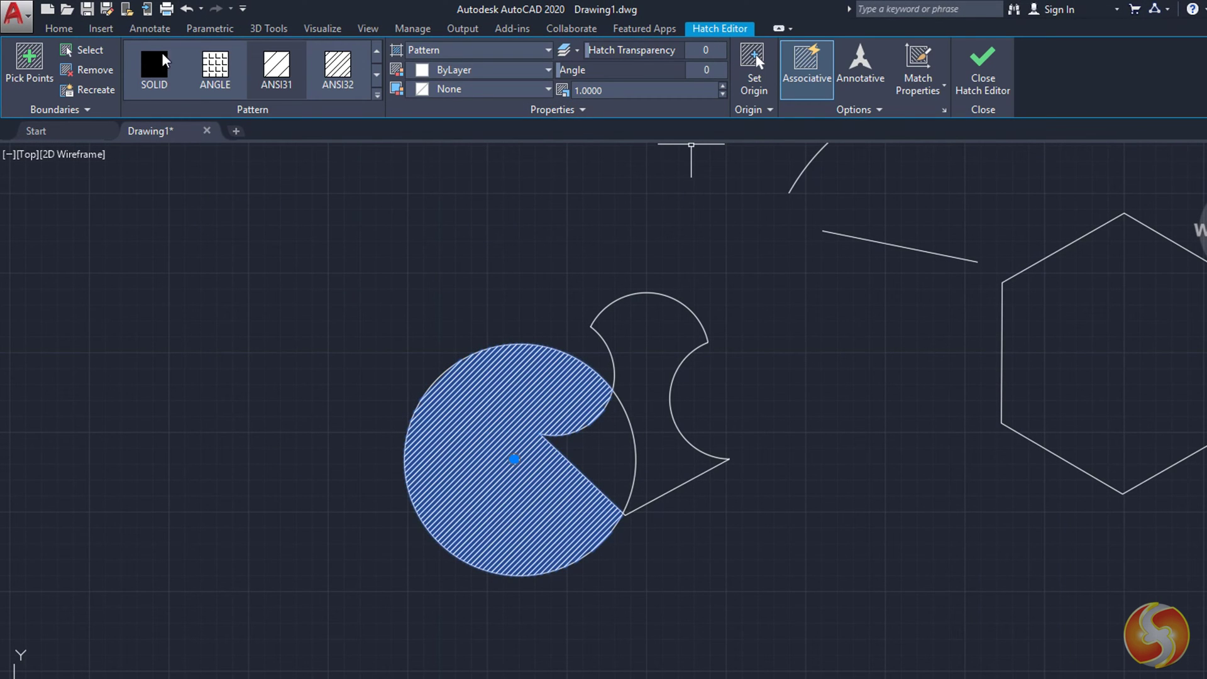
{"action": "left_click", "coordinate": [545, 50]}
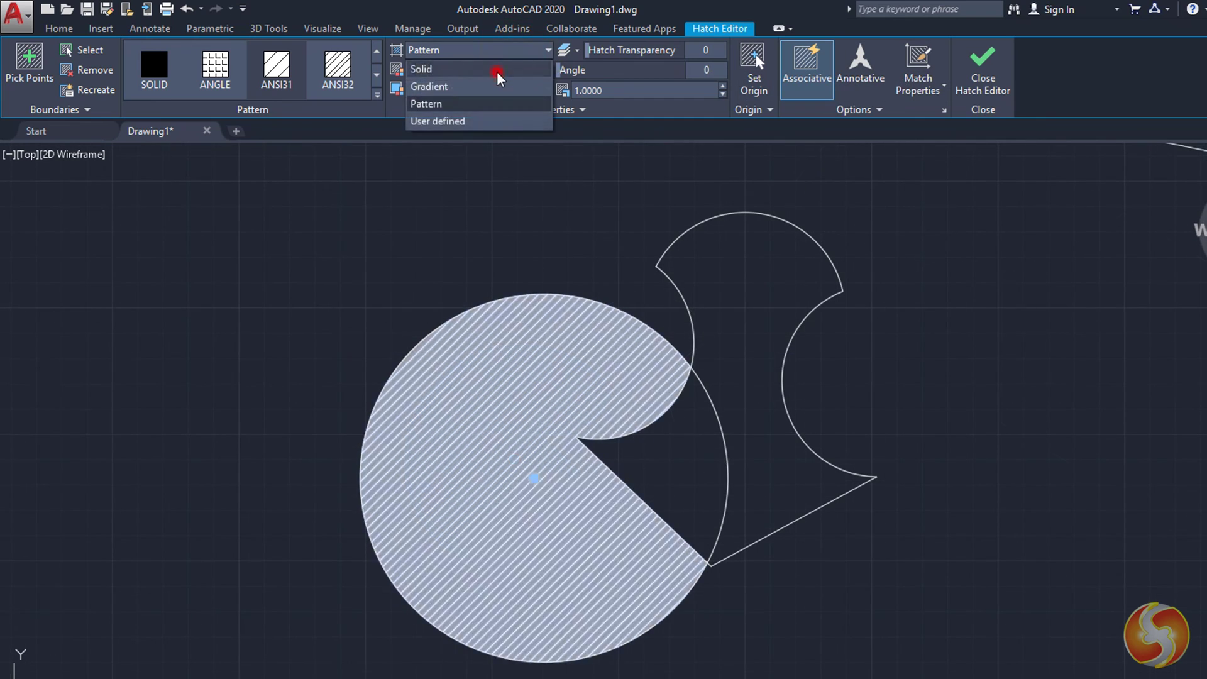
{"action": "left_click", "coordinate": [440, 67]}
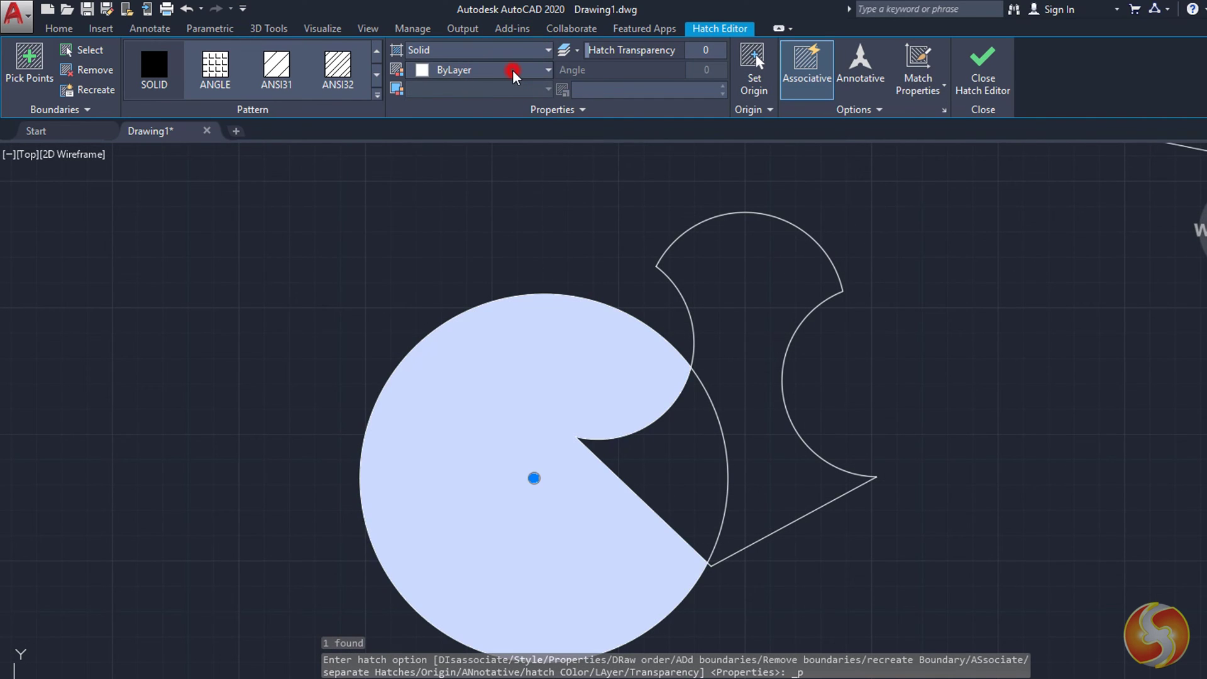
{"action": "left_click", "coordinate": [548, 69]}
{"action": "left_click", "coordinate": [434, 157]}
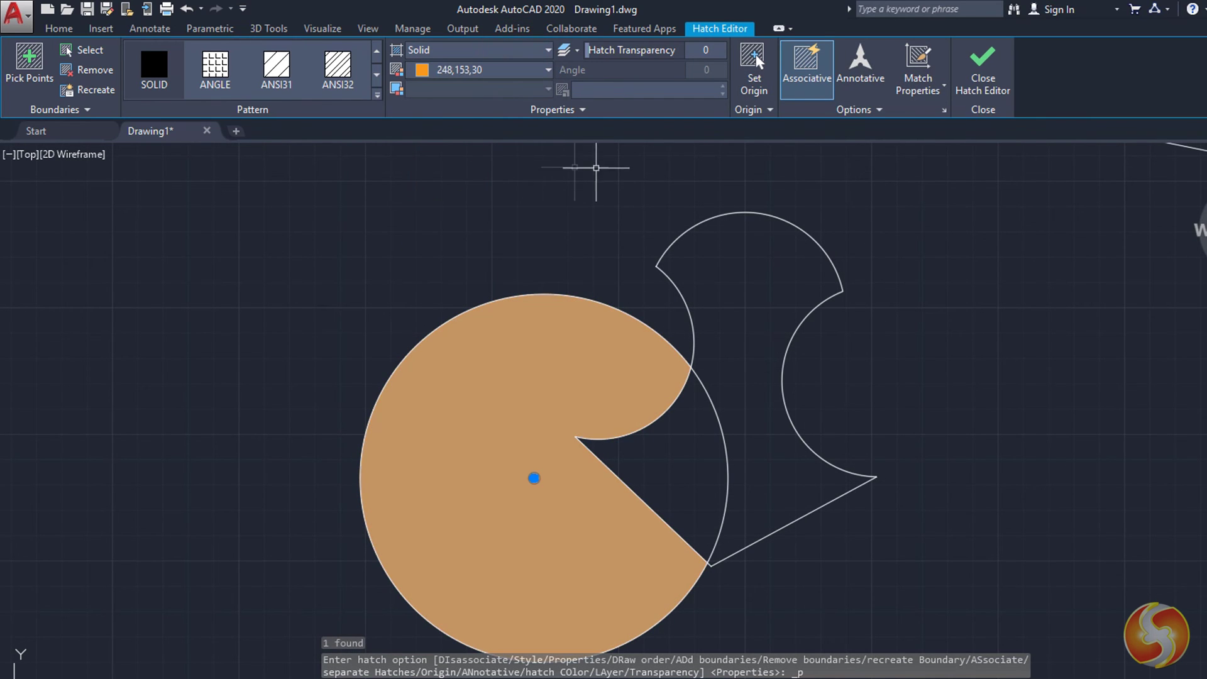
{"action": "left_click", "coordinate": [545, 50]}
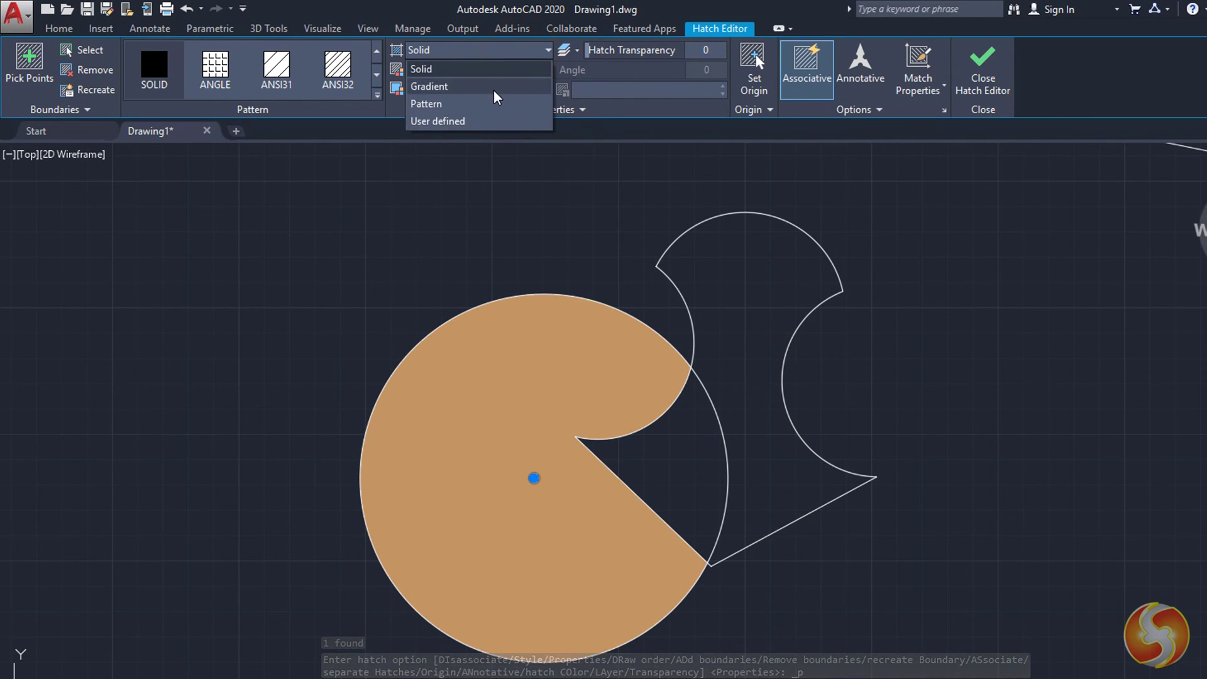
{"action": "left_click", "coordinate": [433, 94]}
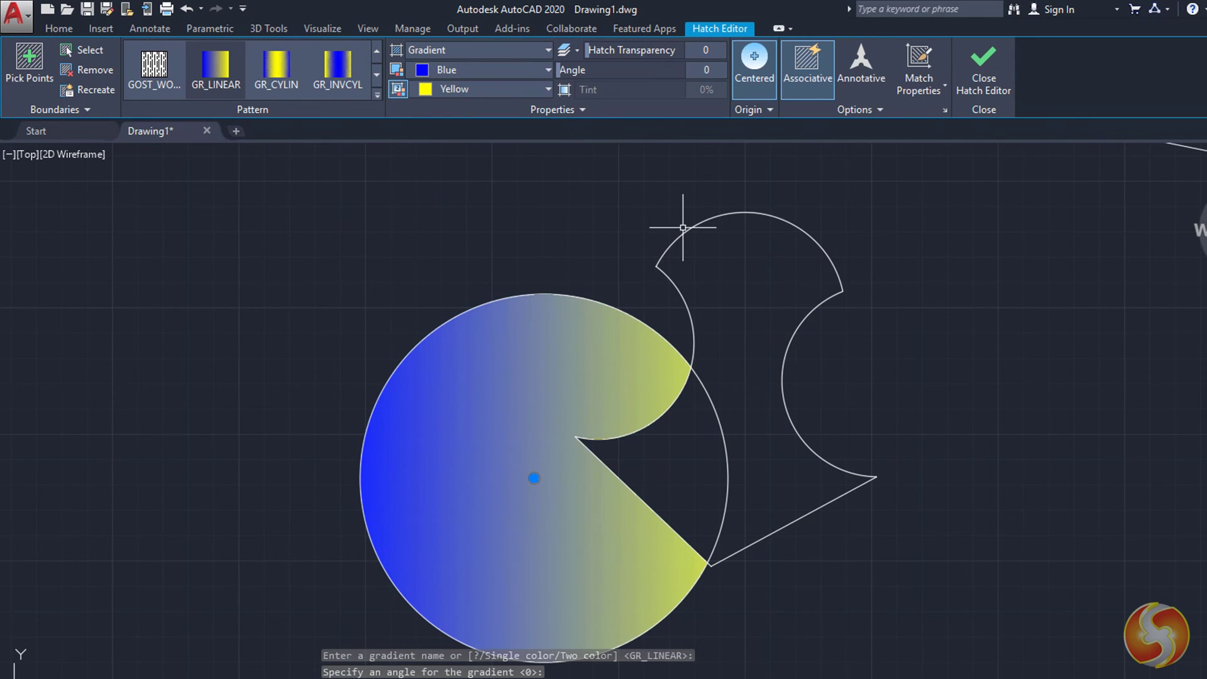
Step: Switch back to a pattern and apply ANSI36 after trying ANGLE, ANSI31 and ANSI32
{"action": "left_click", "coordinate": [492, 51]}
{"action": "left_click", "coordinate": [465, 107]}
{"action": "left_click", "coordinate": [211, 90]}
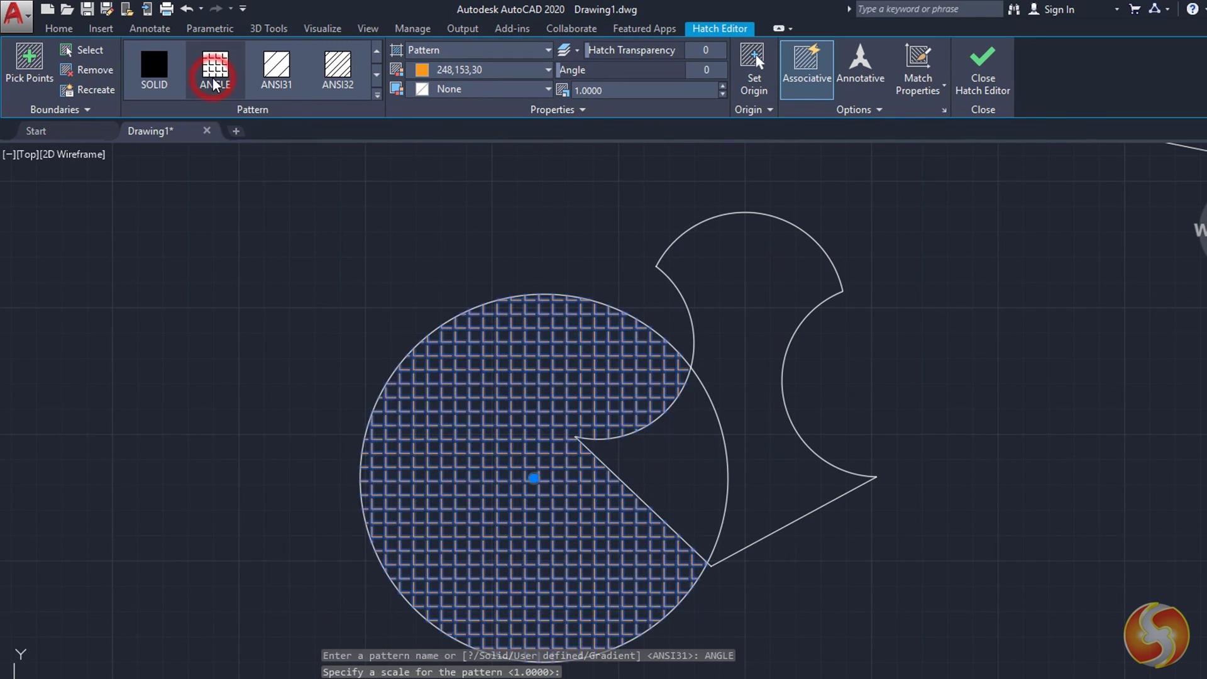
{"action": "left_click", "coordinate": [276, 73]}
{"action": "left_click", "coordinate": [346, 82]}
{"action": "left_click", "coordinate": [376, 74]}
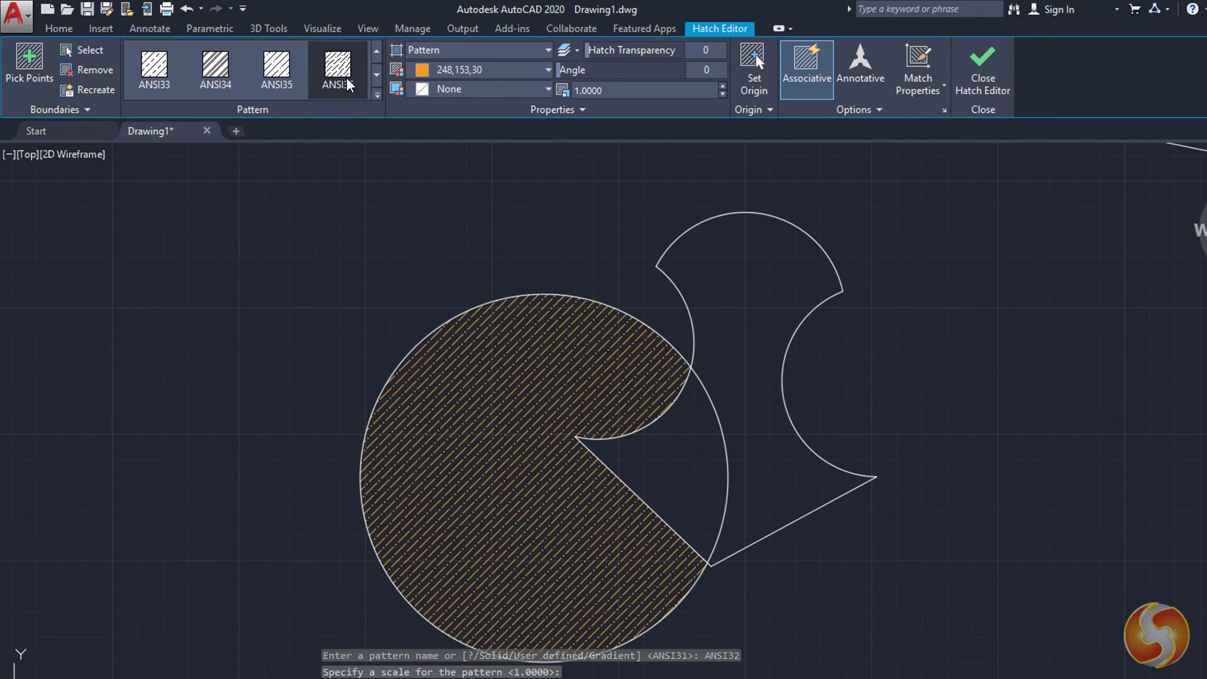
{"action": "left_click", "coordinate": [339, 73]}
Step: Raise the hatch pattern scale to 1.3000 and set its angle to 95
{"action": "left_click", "coordinate": [722, 87]}
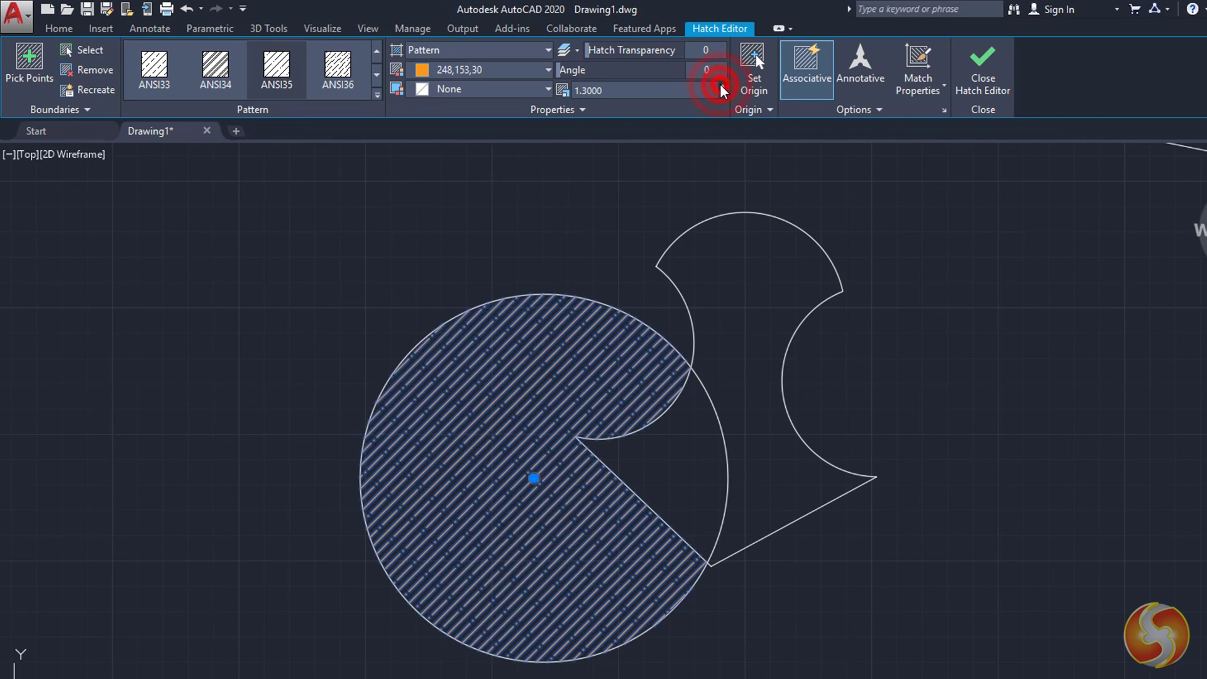
{"action": "left_click", "coordinate": [723, 86]}
{"action": "left_click", "coordinate": [723, 87]}
{"action": "mouse_move", "coordinate": [559, 67]}
{"action": "left_mouse_down"}
{"action": "mouse_move", "coordinate": [609, 68]}
{"action": "mouse_move", "coordinate": [587, 69]}
{"action": "left_mouse_up"}
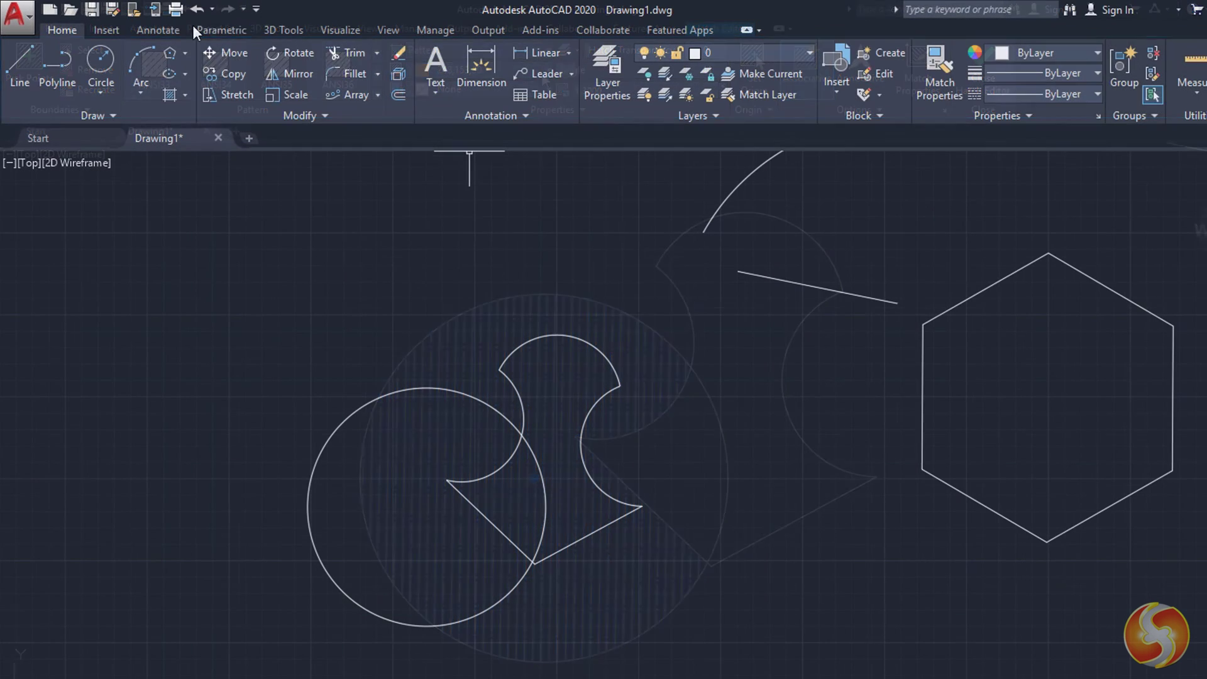
Step: Start Multiline Text from the Annotate tab and set the first corner below the shapes
{"action": "left_click", "coordinate": [155, 28]}
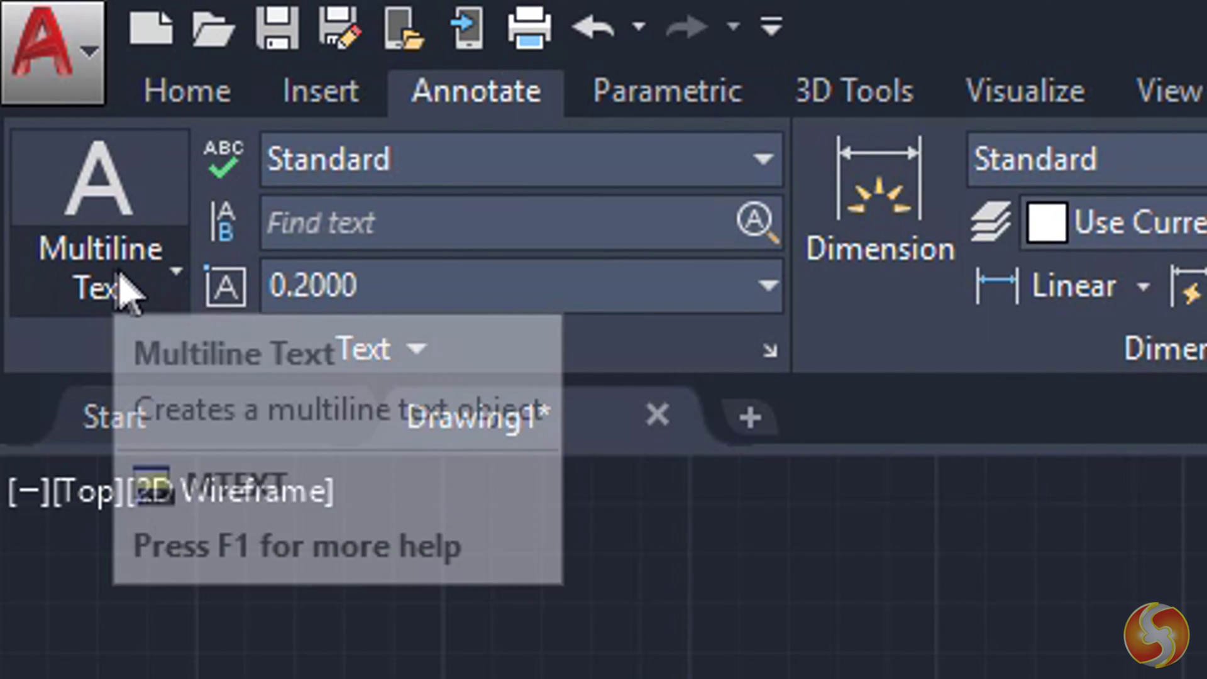
{"action": "left_click", "coordinate": [122, 286]}
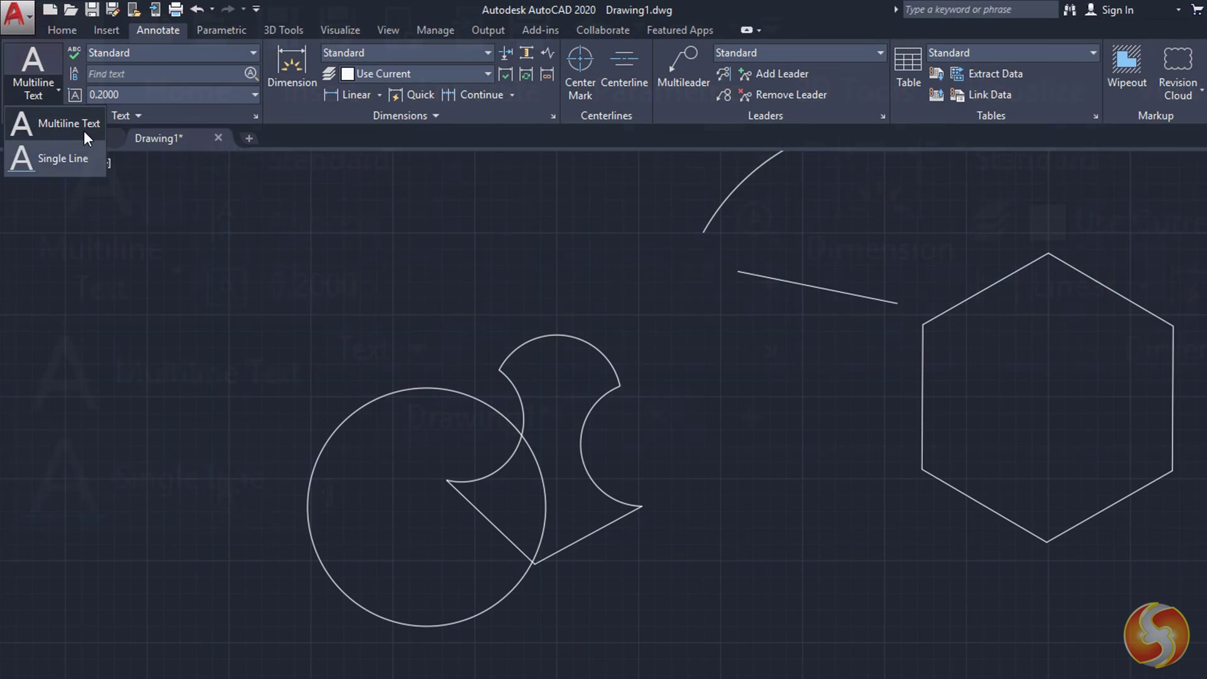
{"action": "left_click", "coordinate": [84, 124]}
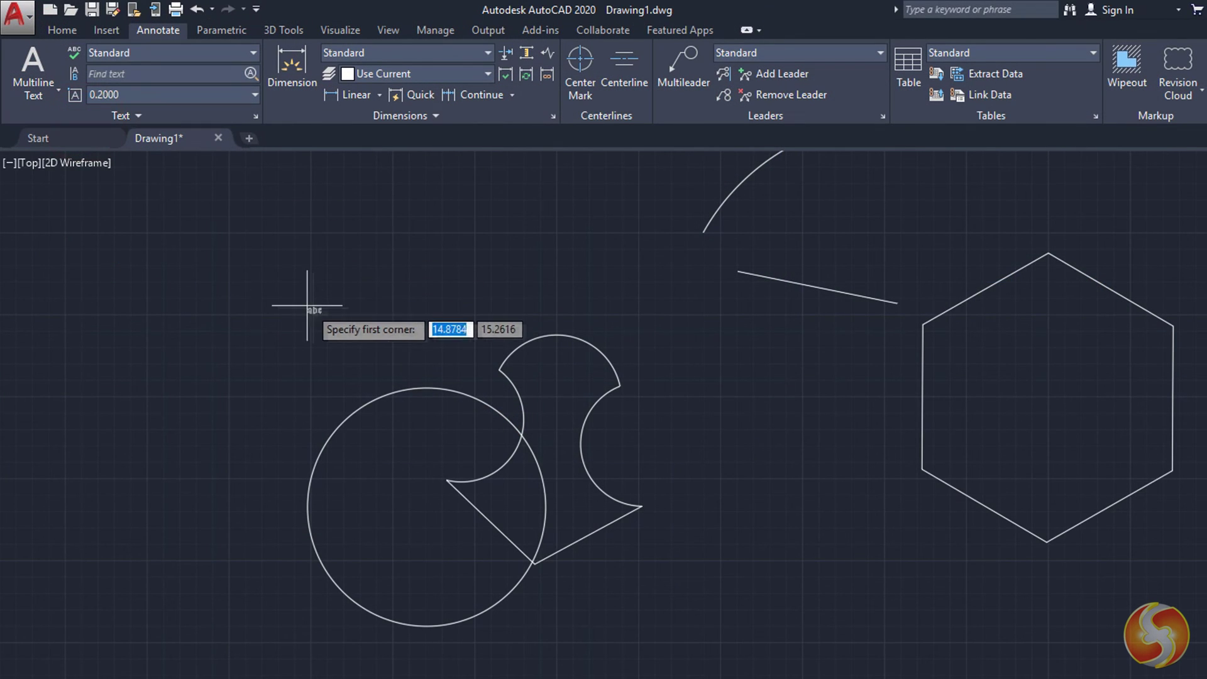
{"action": "scroll", "coordinate": [320, 317], "scroll_direction": "down", "scroll_amount": 4}
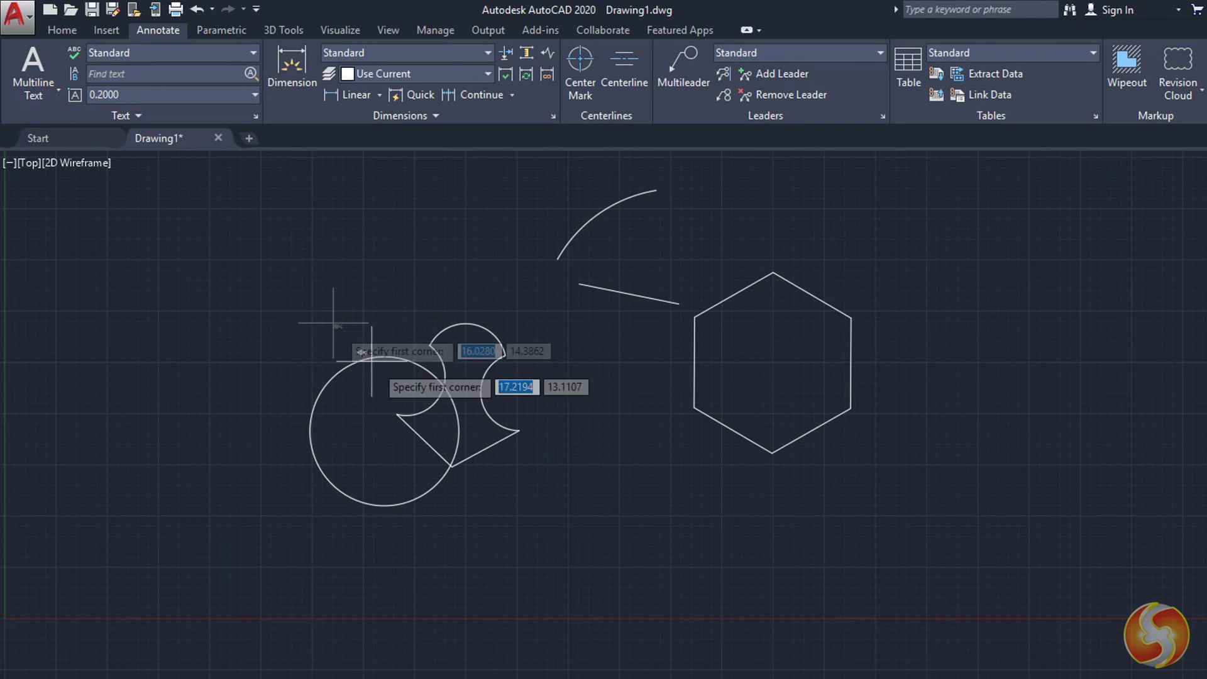
{"action": "scroll", "coordinate": [434, 432], "scroll_direction": "up", "scroll_amount": 4}
{"action": "left_click", "coordinate": [514, 420]}
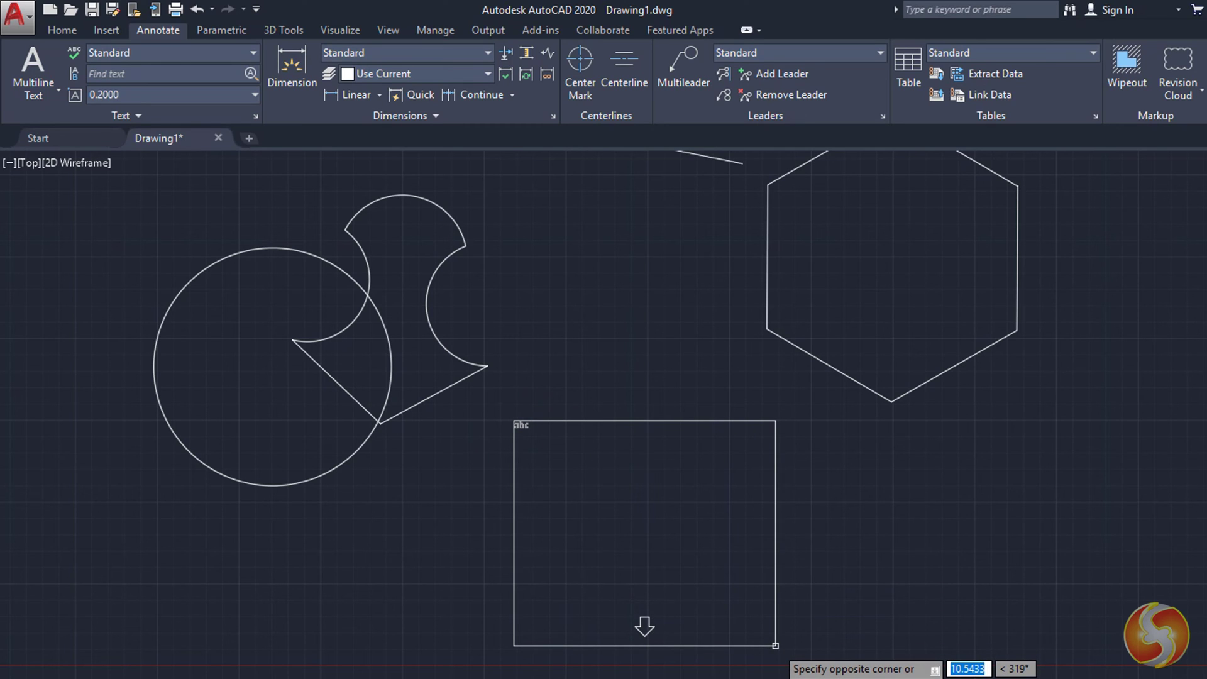
Step: Enter three lines of Hello at height 1.0 and colour the last Hello red
{"action": "left_click", "coordinate": [776, 646]}
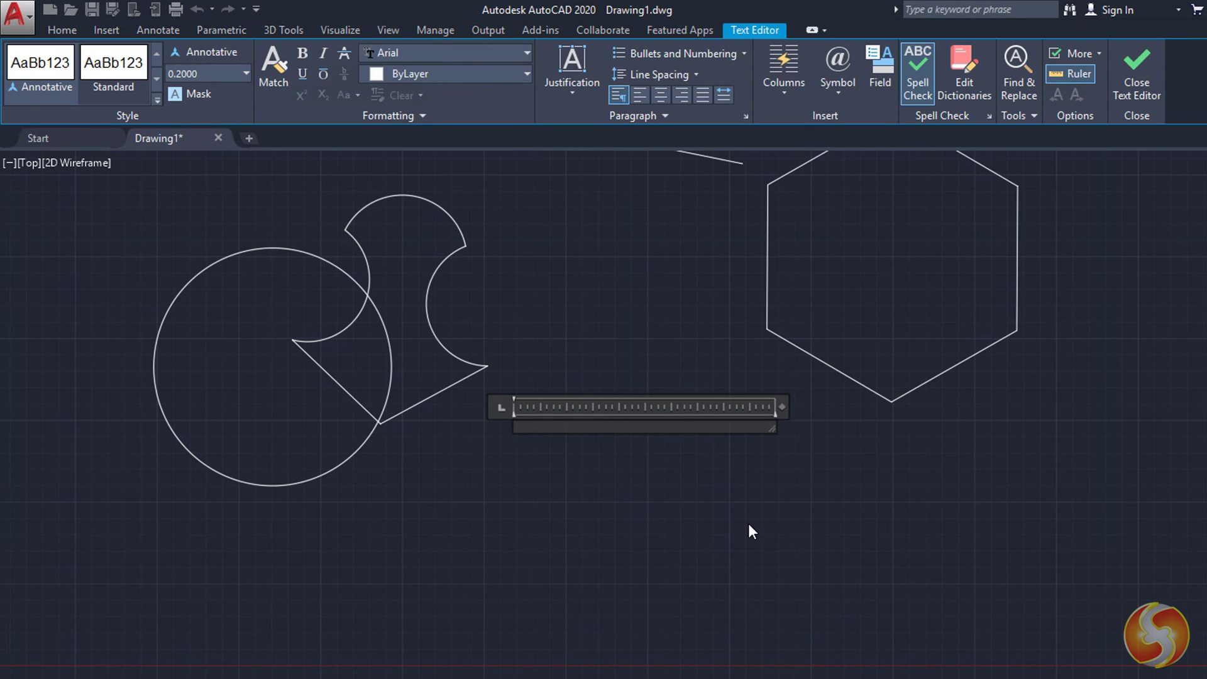
{"action": "type", "text": "Hello"}
{"action": "key", "text": "Return"}
{"action": "type", "text": "Hello"}
{"action": "key", "text": "Return"}
{"action": "type", "text": "Hello"}
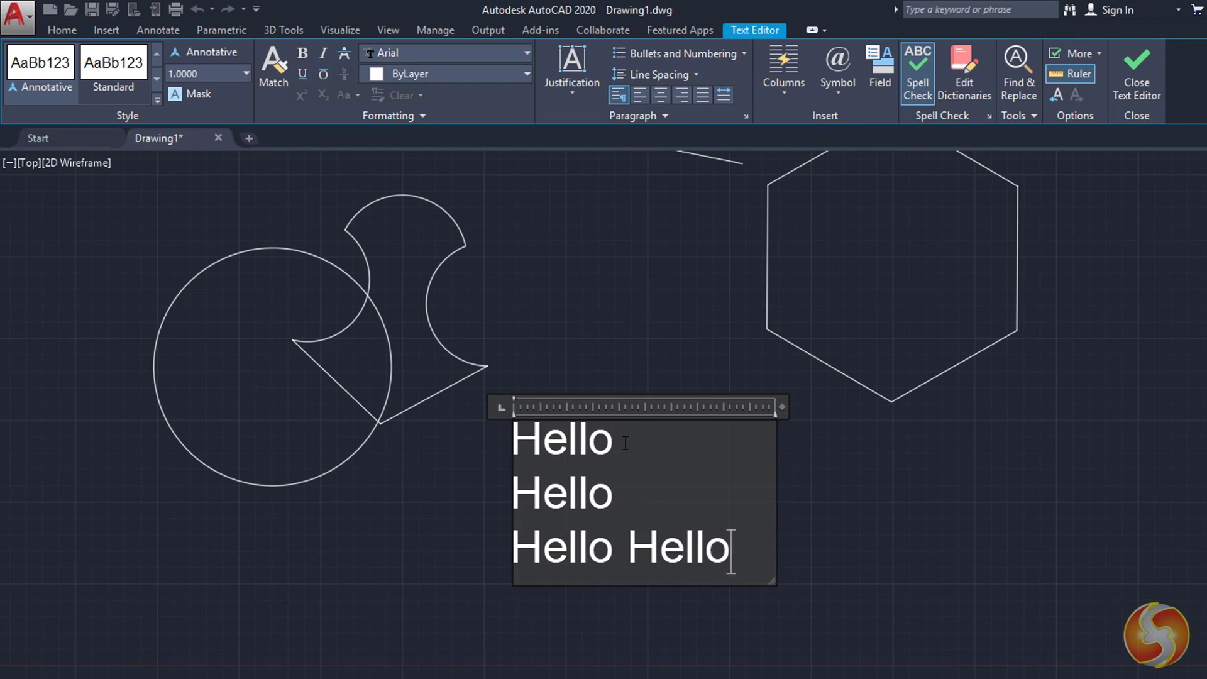
{"action": "left_click", "coordinate": [468, 70]}
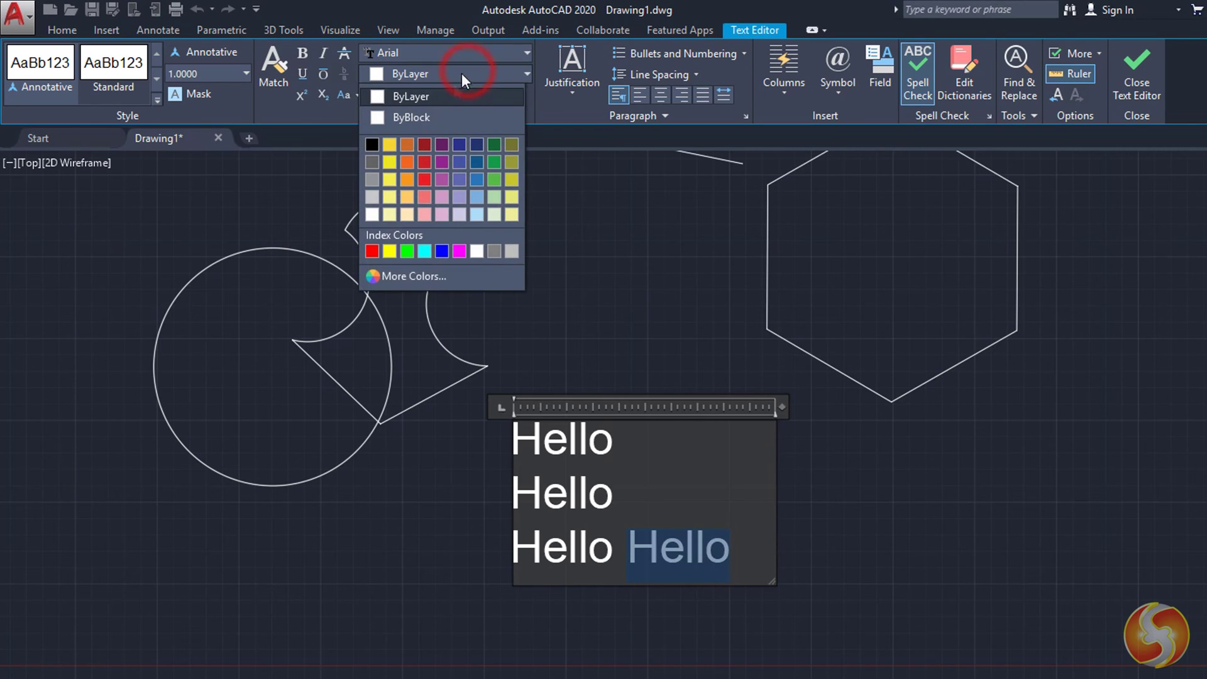
{"action": "left_click", "coordinate": [424, 164]}
Step: Turn on a background mask for the selected Hello on line 3
{"action": "double_click", "coordinate": [562, 547]}
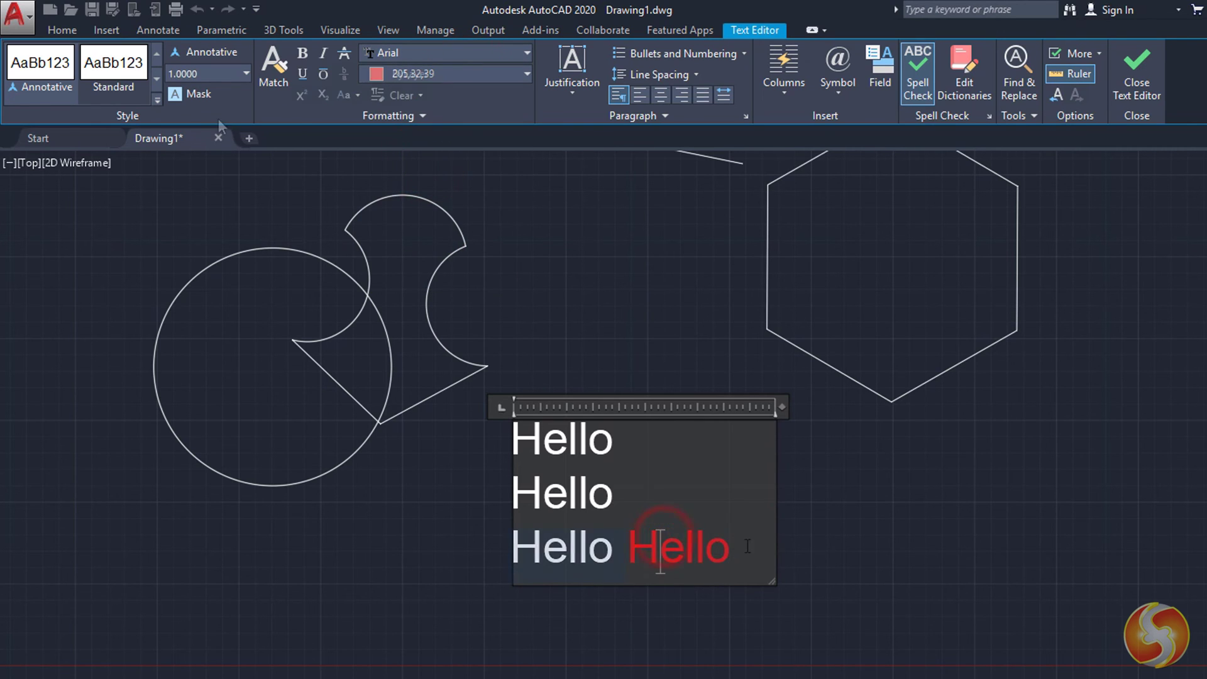
{"action": "left_click", "coordinate": [187, 93]}
{"action": "left_click", "coordinate": [563, 356]}
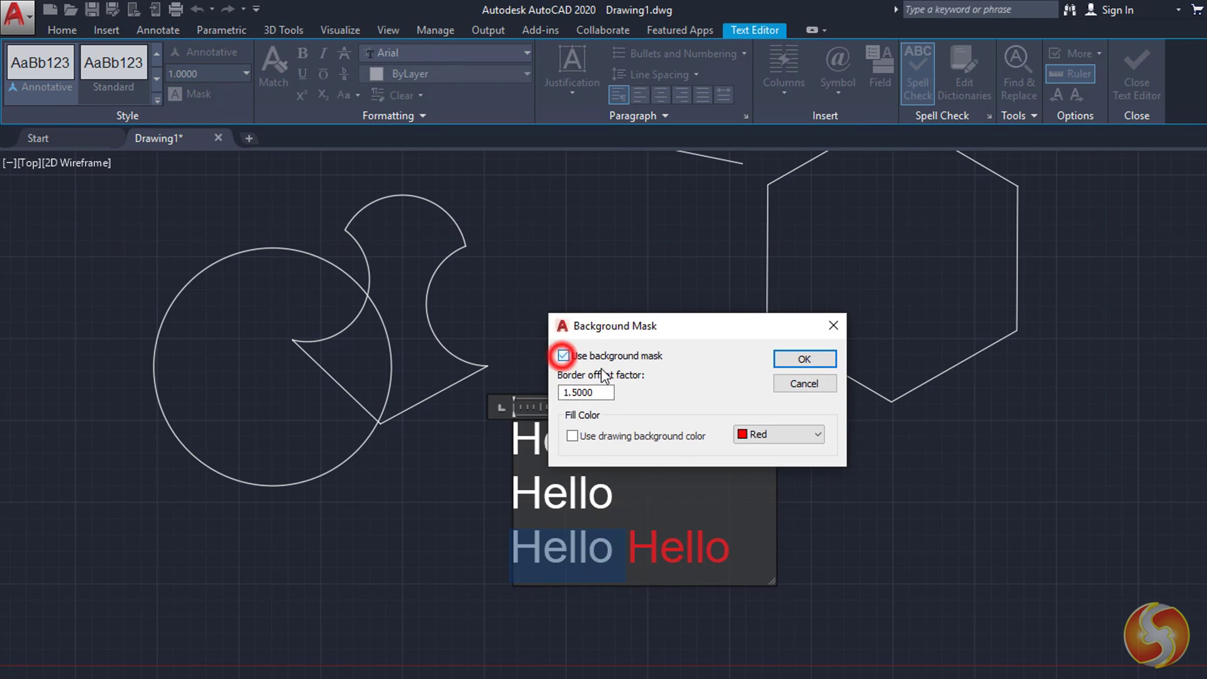
{"action": "left_click", "coordinate": [800, 363]}
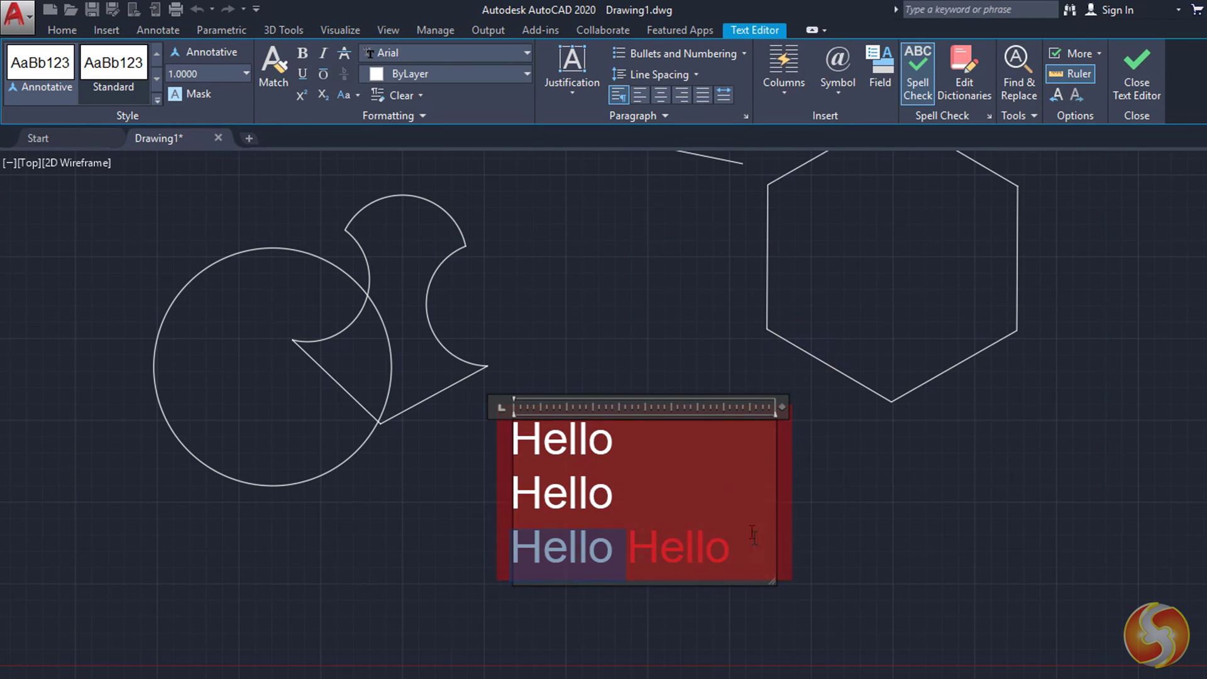
Step: Close the editor, move the Hello text slightly down-left, and add 'b' after the red Hello
{"action": "left_click", "coordinate": [963, 593]}
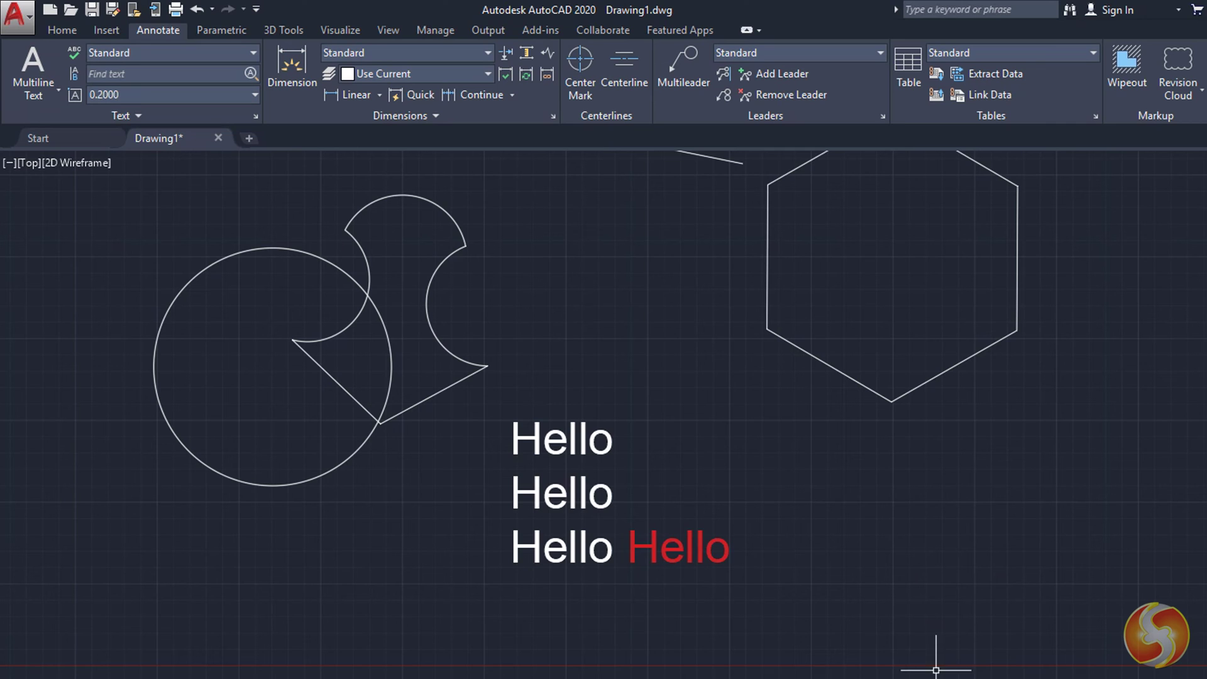
{"action": "left_click", "coordinate": [575, 445]}
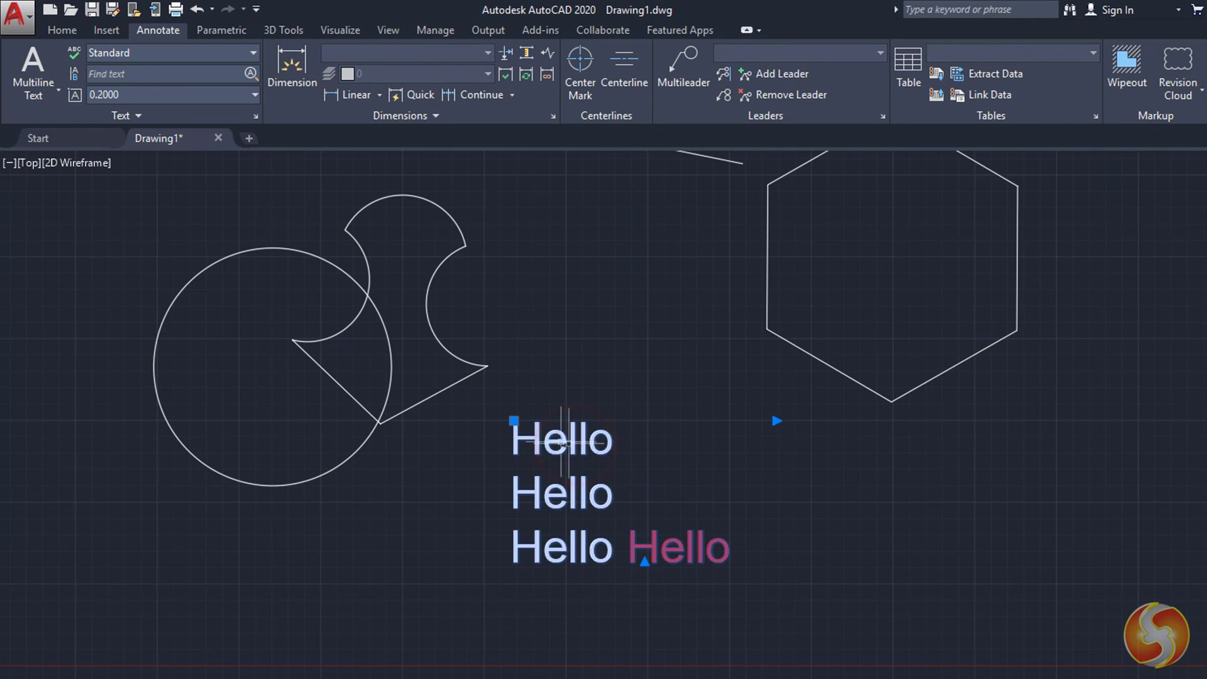
{"action": "left_click", "coordinate": [513, 420]}
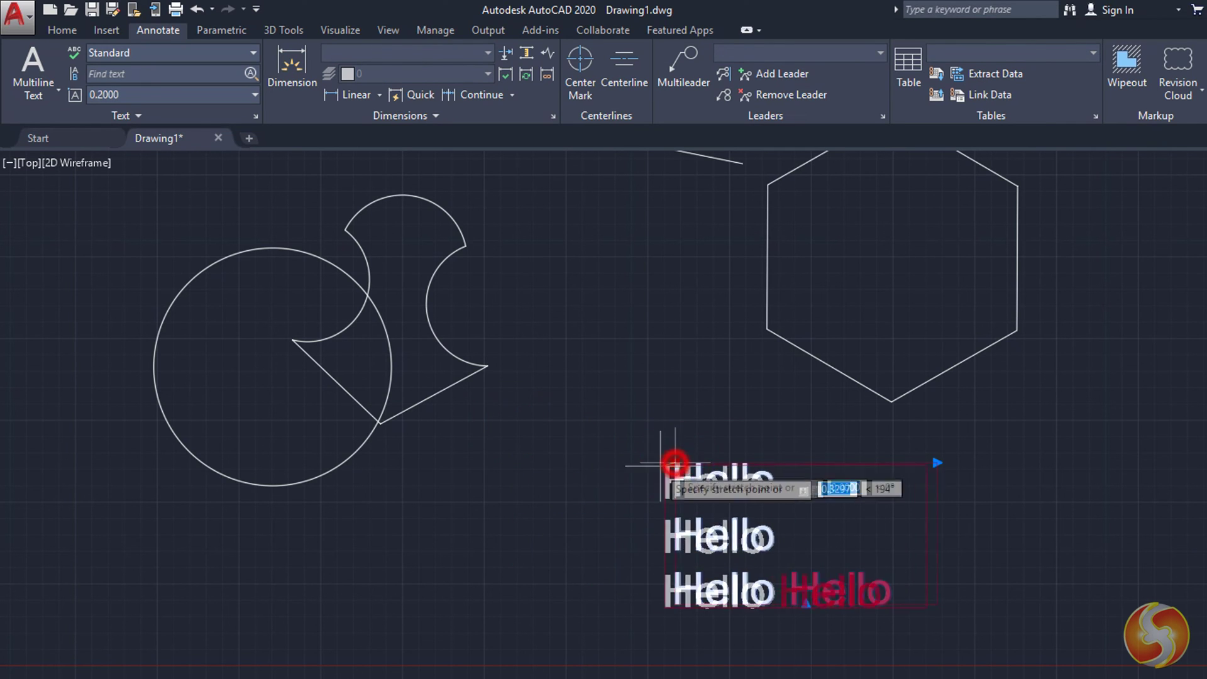
{"action": "left_click", "coordinate": [494, 451]}
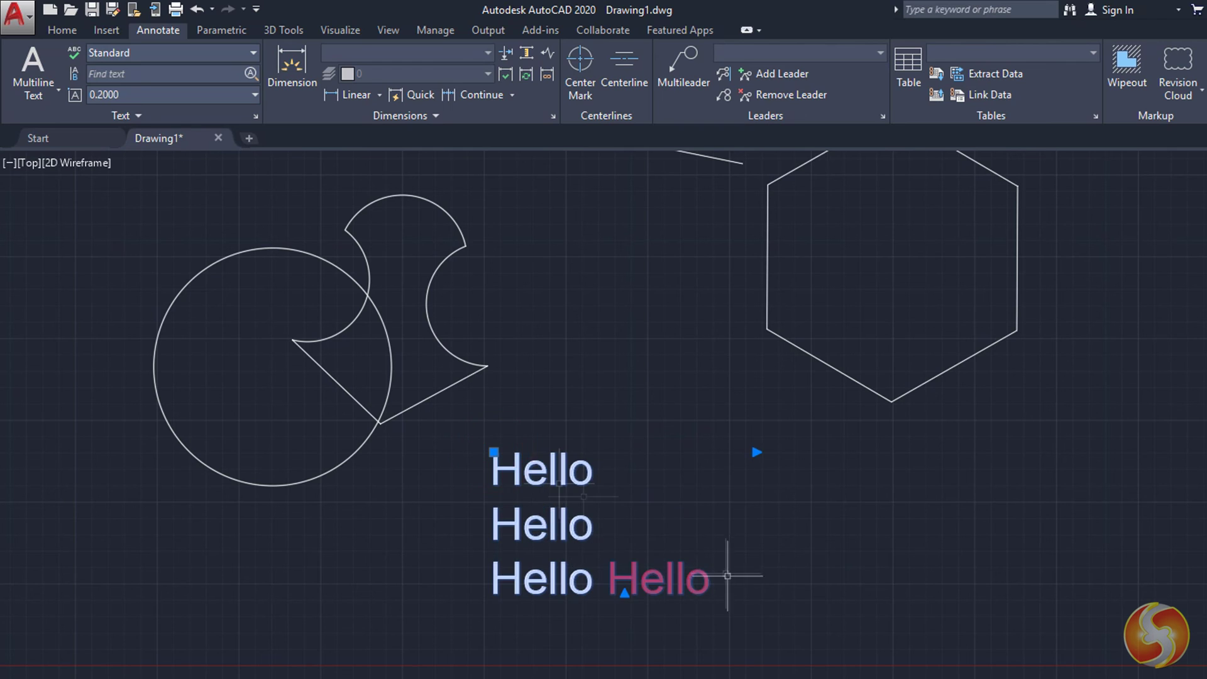
{"action": "double_click", "coordinate": [533, 470]}
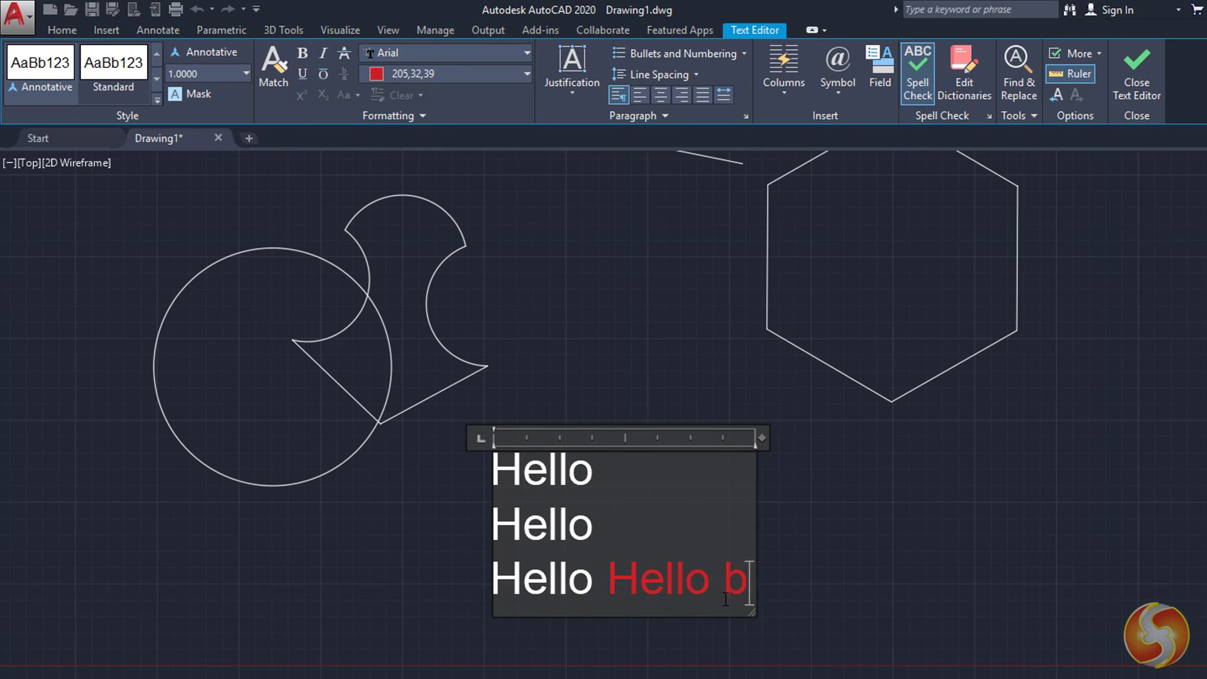
{"action": "type", "text": "b"}
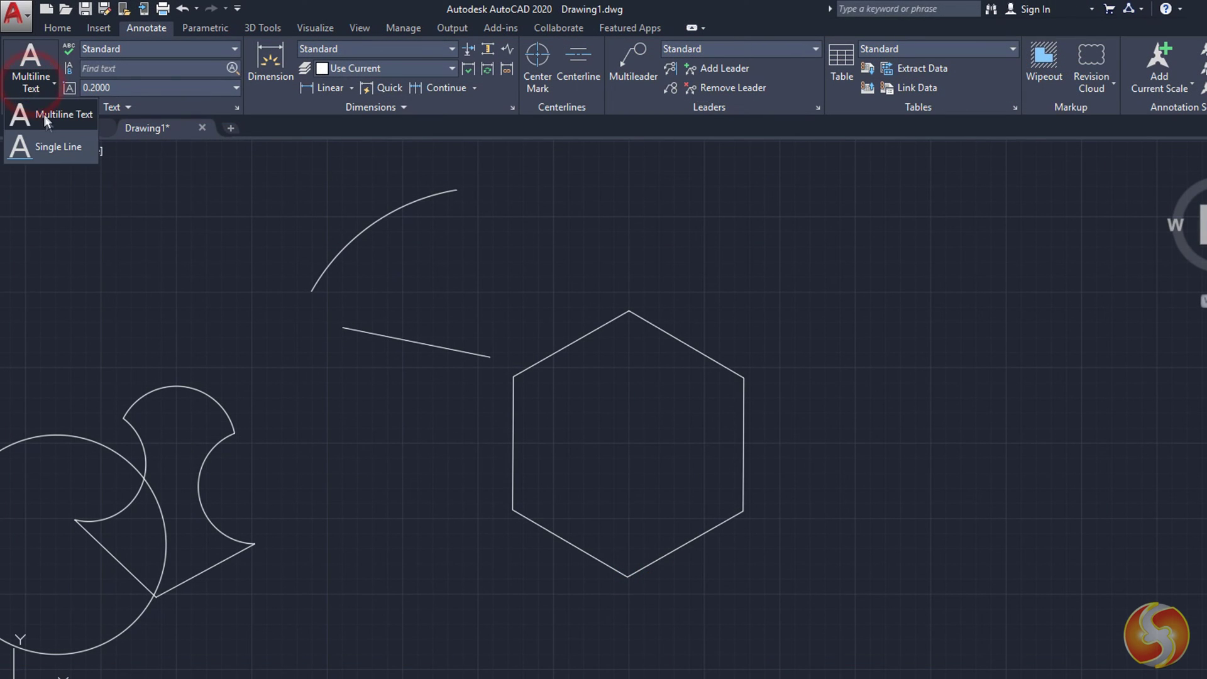
Step: Place label A at the hexagon's top vertex, 0.4 high and rotated 30°
{"action": "left_click", "coordinate": [59, 149]}
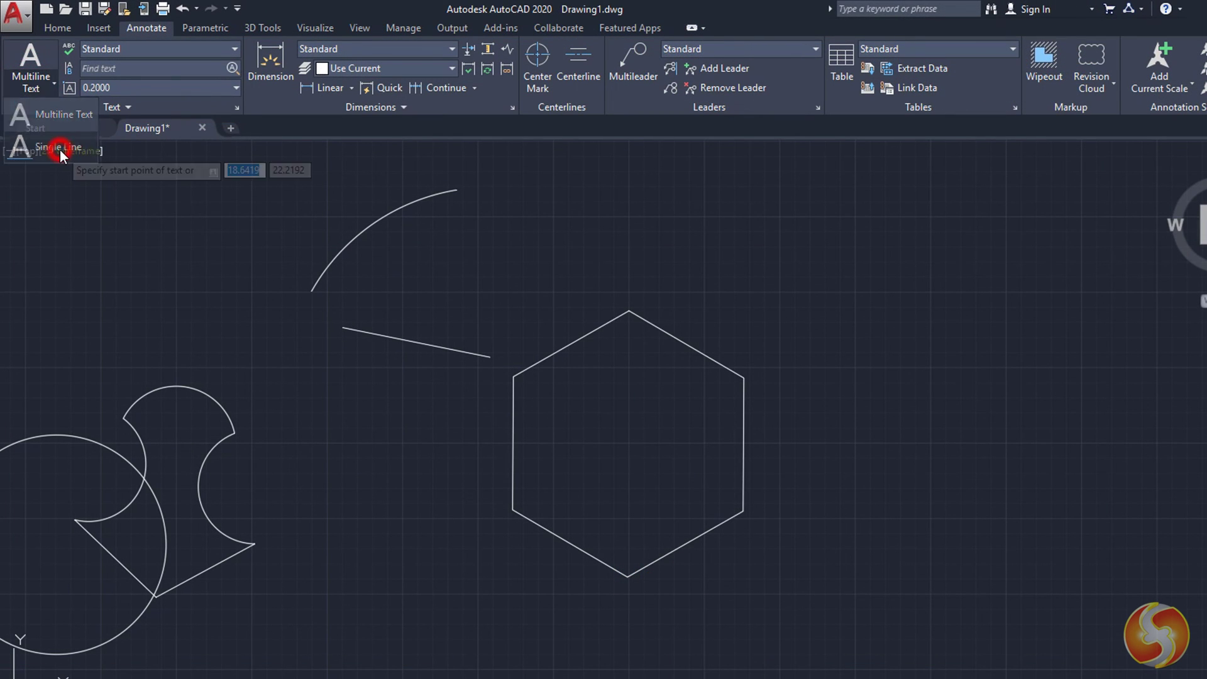
{"action": "left_click", "coordinate": [630, 312]}
{"action": "scroll", "coordinate": [634, 315], "scroll_direction": "up", "scroll_amount": 2}
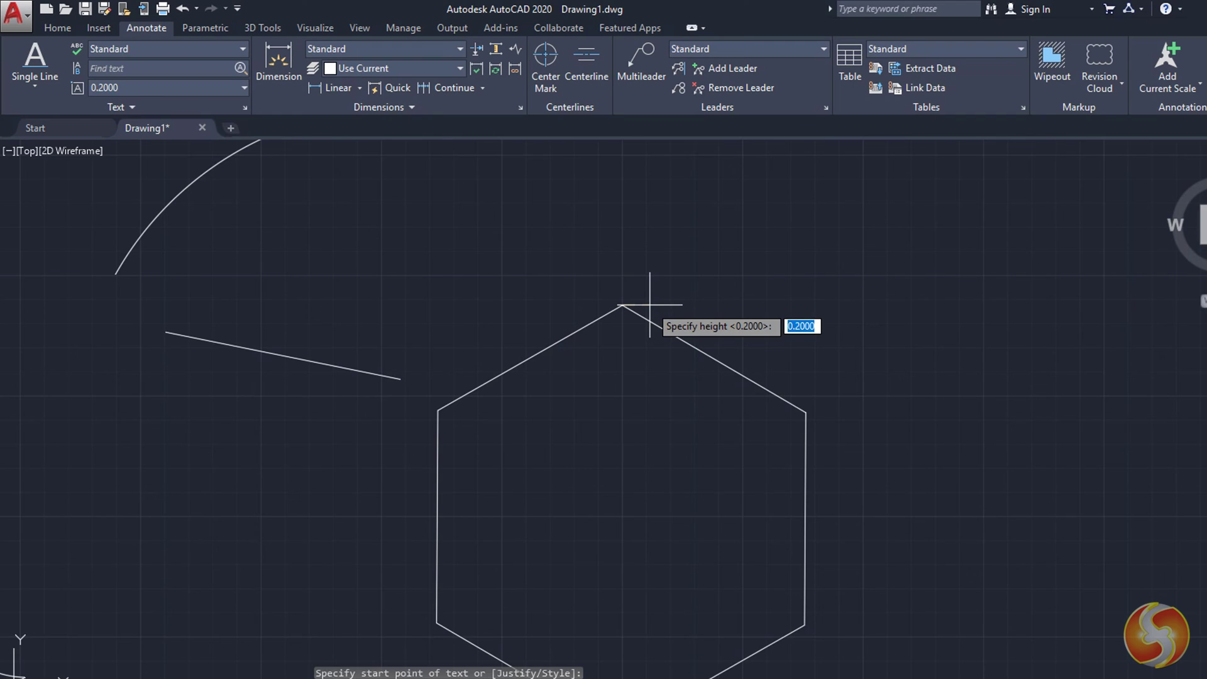
{"action": "key", "text": "Return"}
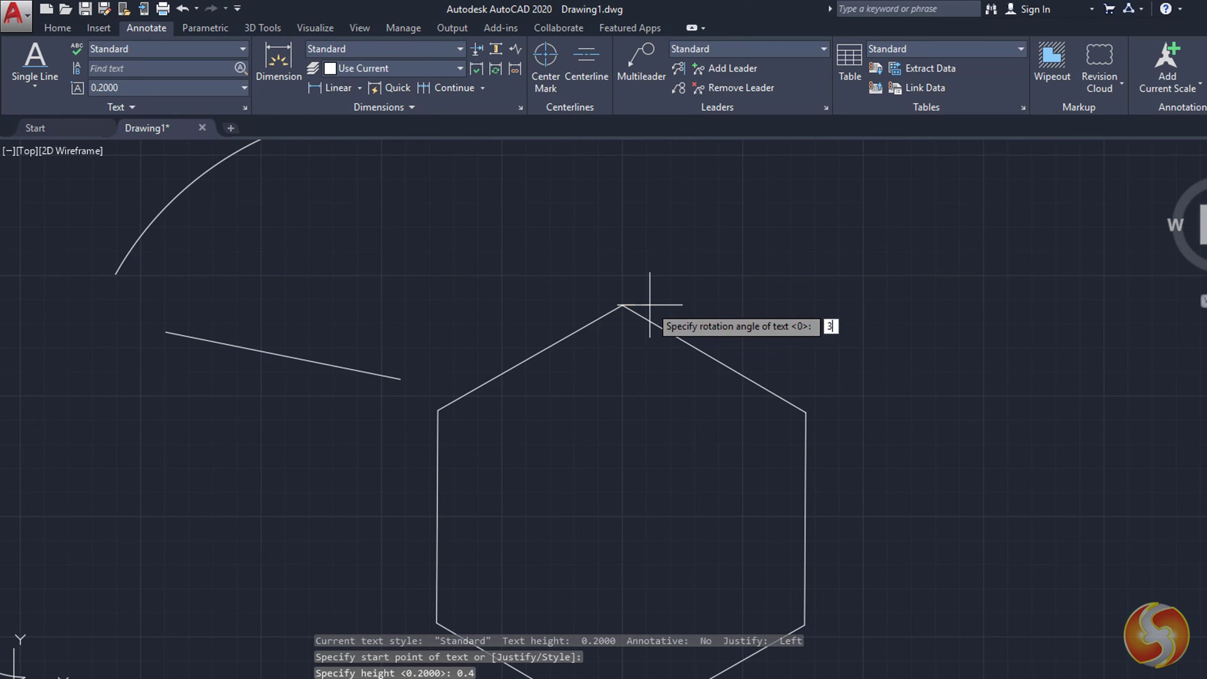
{"action": "type", "text": "30"}
{"action": "key", "text": "Return"}
{"action": "type", "text": "A"}
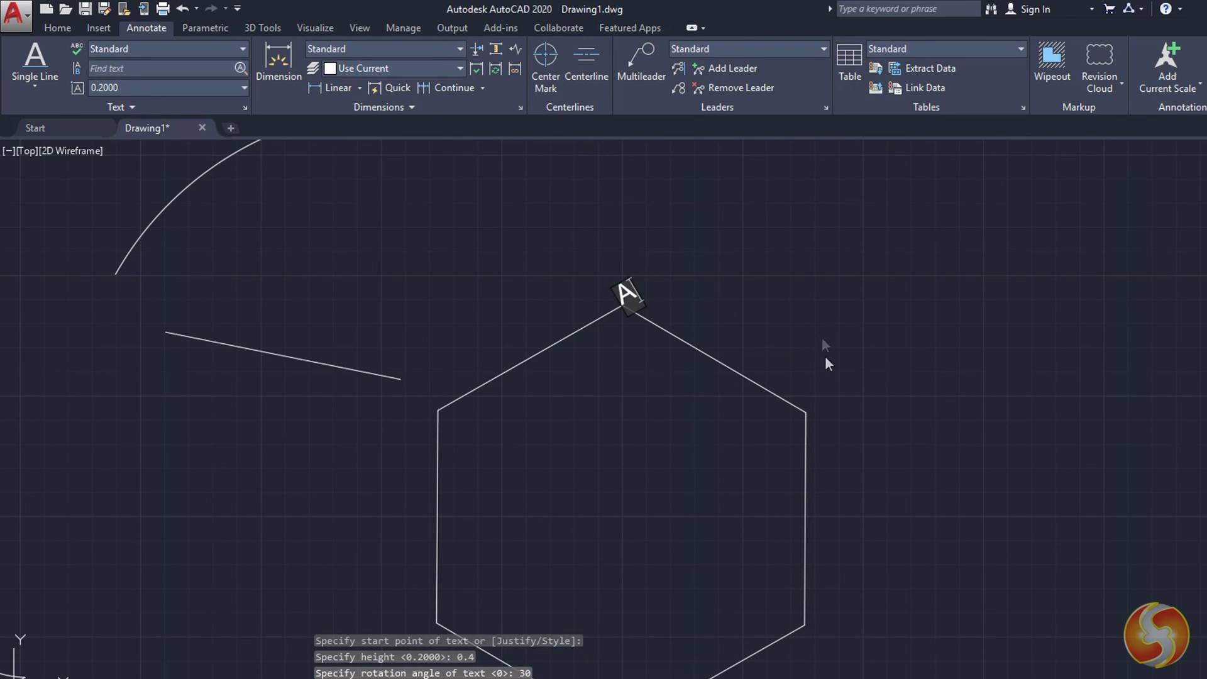
Step: Add labels B and C at the upper-right and lower-right hexagon vertices
{"action": "left_click", "coordinate": [812, 412]}
{"action": "type", "text": "B"}
{"action": "scroll", "coordinate": [815, 415], "scroll_direction": "down", "scroll_amount": 2}
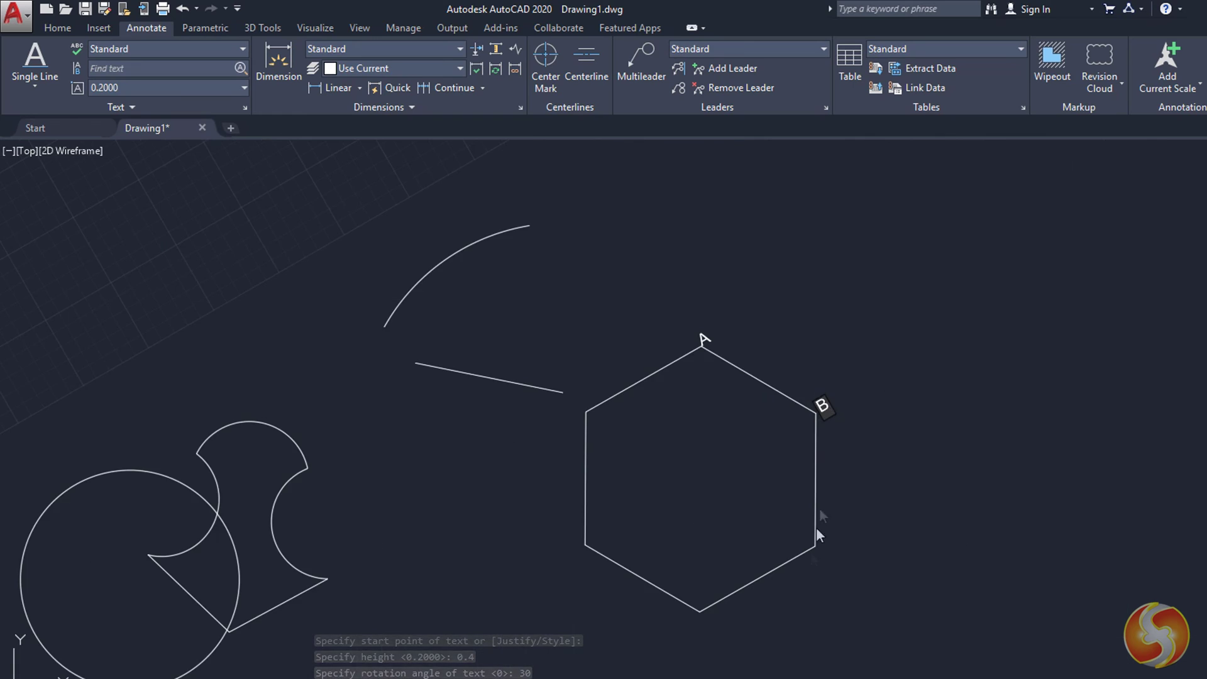
{"action": "scroll", "coordinate": [823, 549], "scroll_direction": "up", "scroll_amount": 2}
{"action": "left_click", "coordinate": [822, 545]}
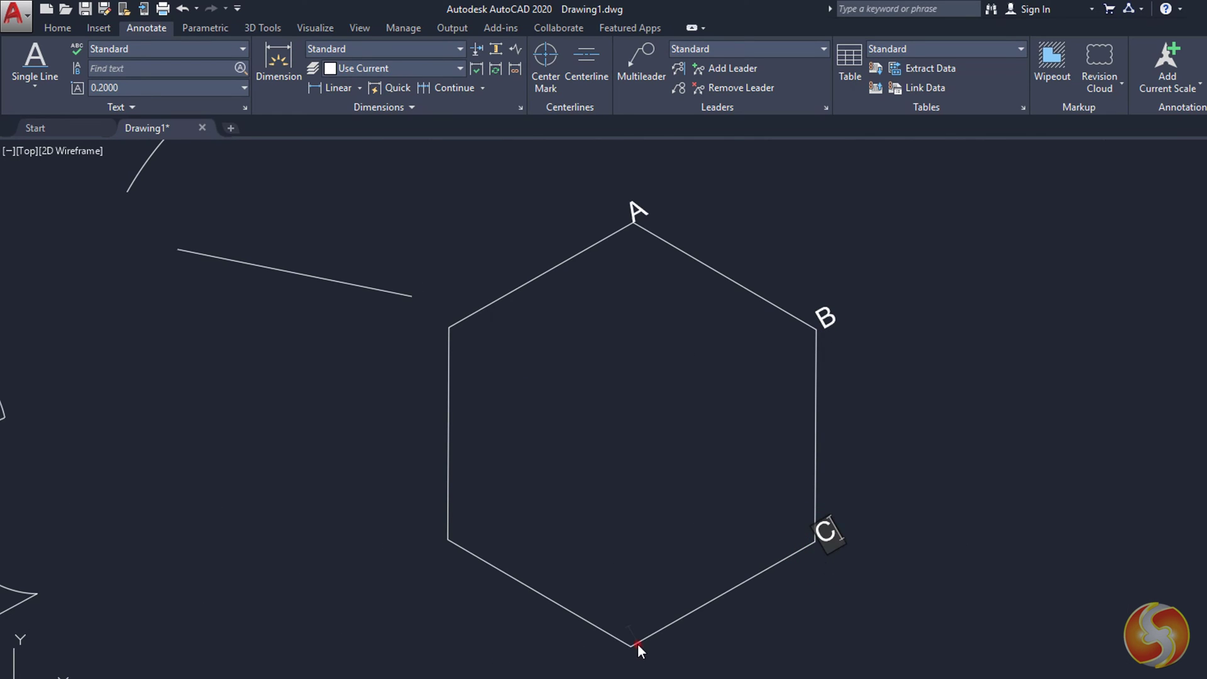
{"action": "key", "text": "Return"}
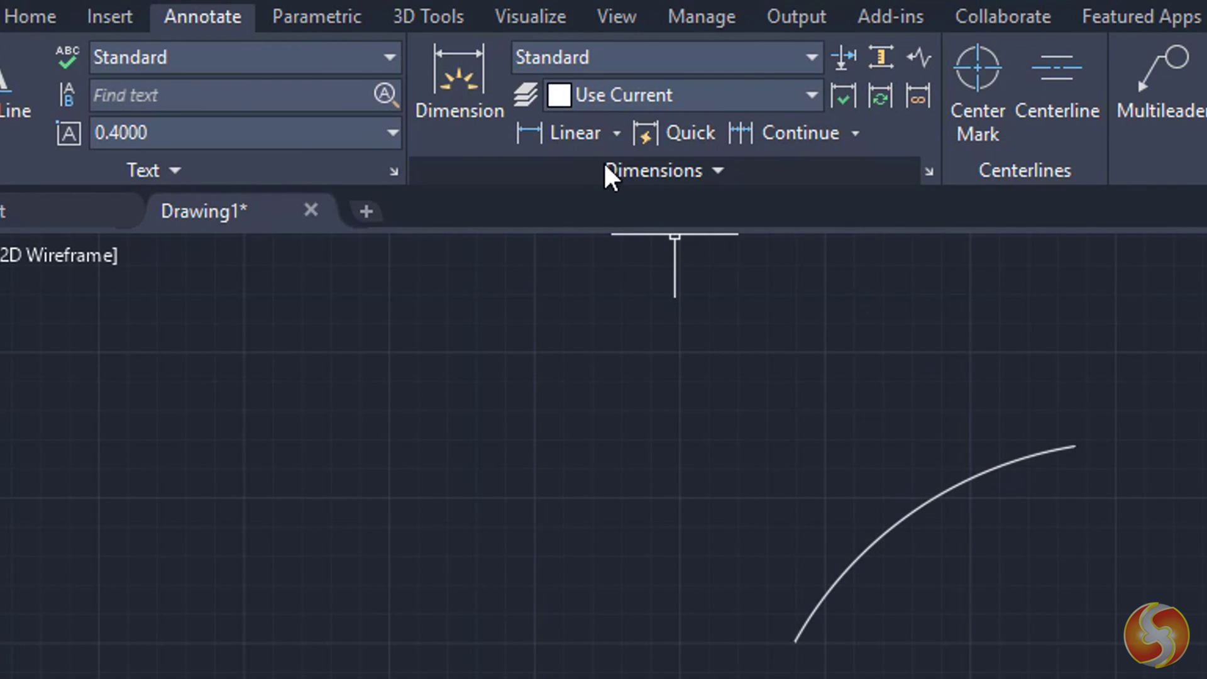
{"action": "left_click", "coordinate": [359, 88]}
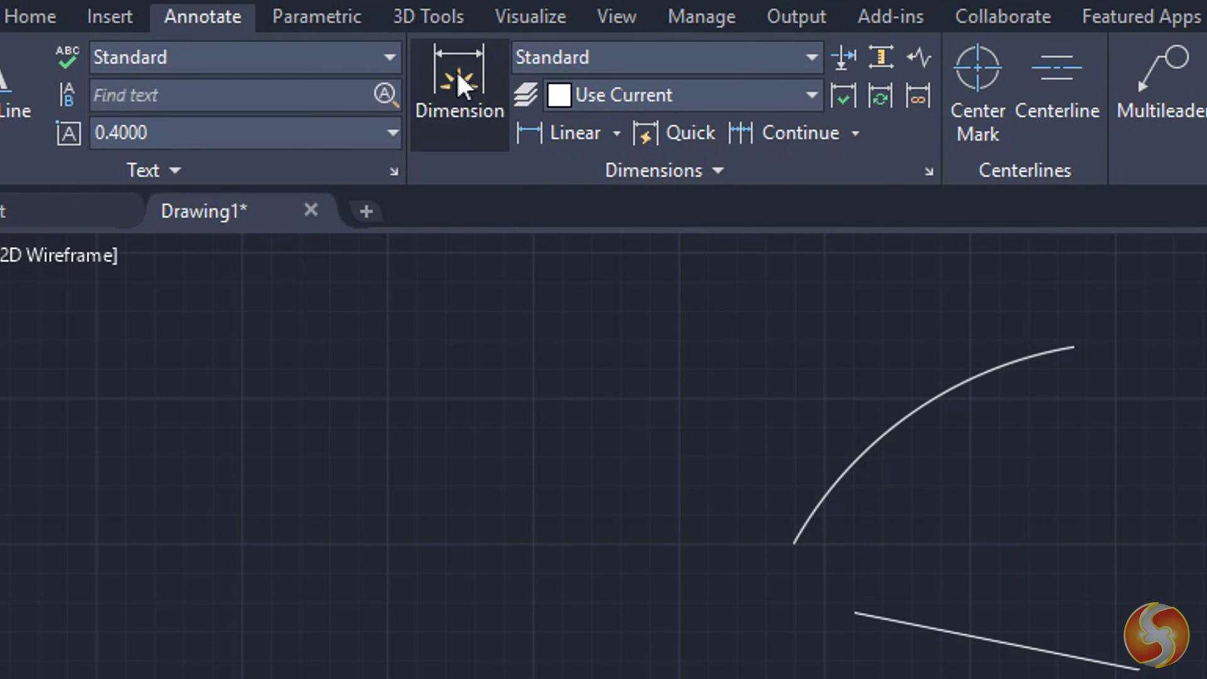
Step: Dimension the hexagon's upper-left edge from its left vertex to vertex A, giving 4.4107
{"action": "left_click", "coordinate": [460, 85]}
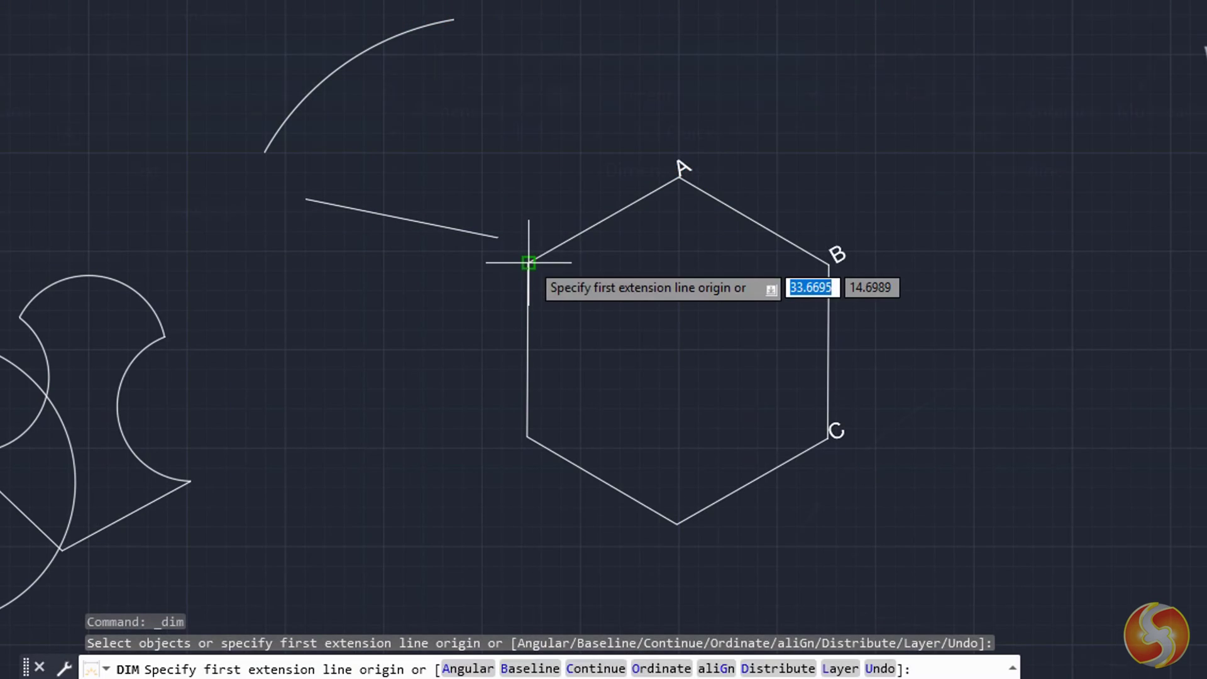
{"action": "left_click", "coordinate": [528, 260]}
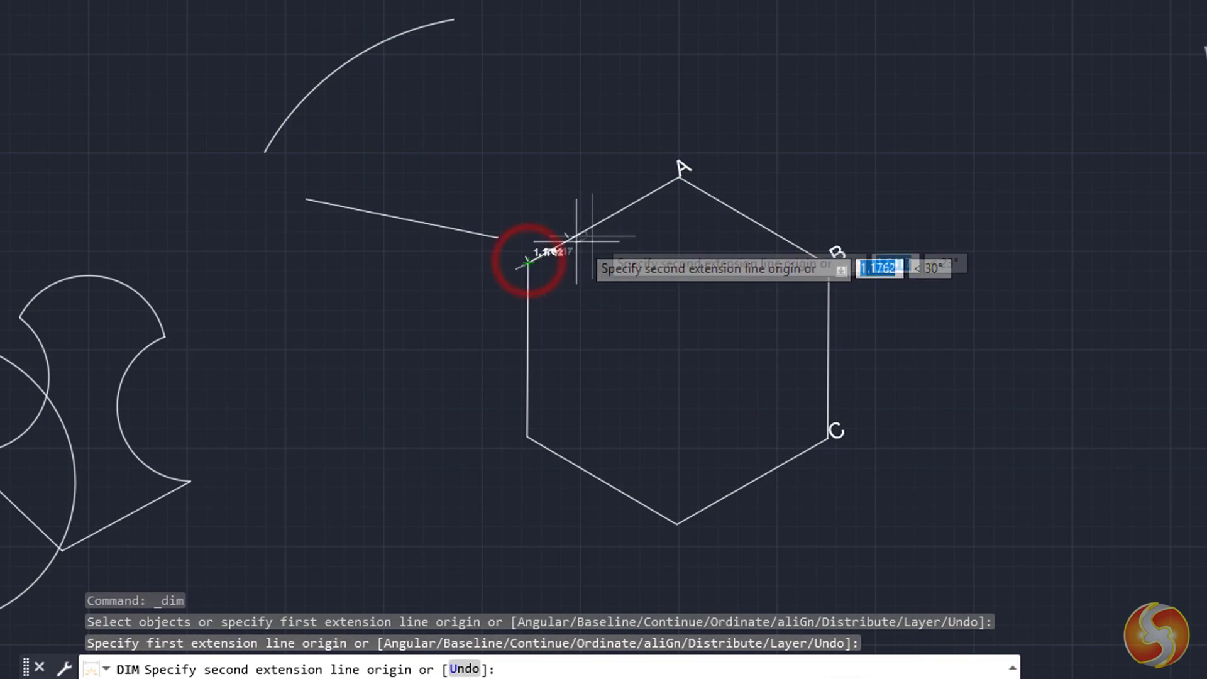
{"action": "left_click", "coordinate": [680, 178]}
{"action": "scroll", "coordinate": [702, 234], "scroll_direction": "up", "scroll_amount": 2}
{"action": "left_click", "coordinate": [702, 232]}
{"action": "scroll", "coordinate": [704, 232], "scroll_direction": "down", "scroll_amount": 2}
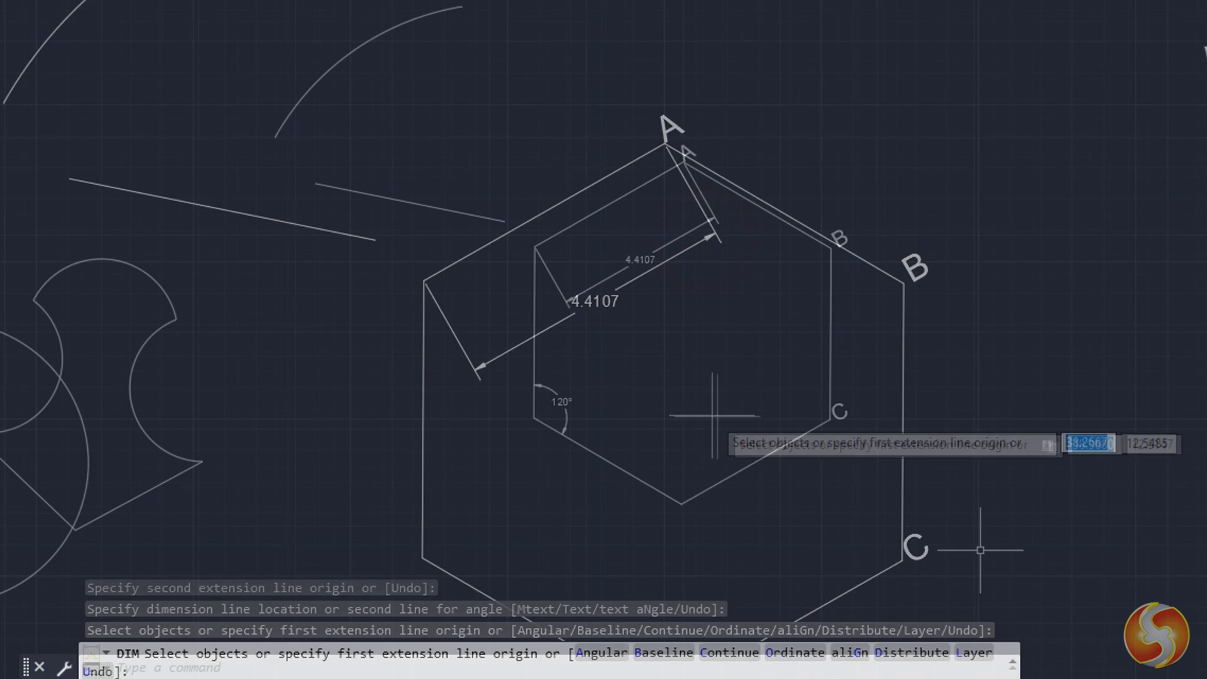
{"action": "key", "text": "Escape"}
Step: Reposition the 4.4107 dimension just outside edge A using its grips
{"action": "left_click", "coordinate": [688, 229]}
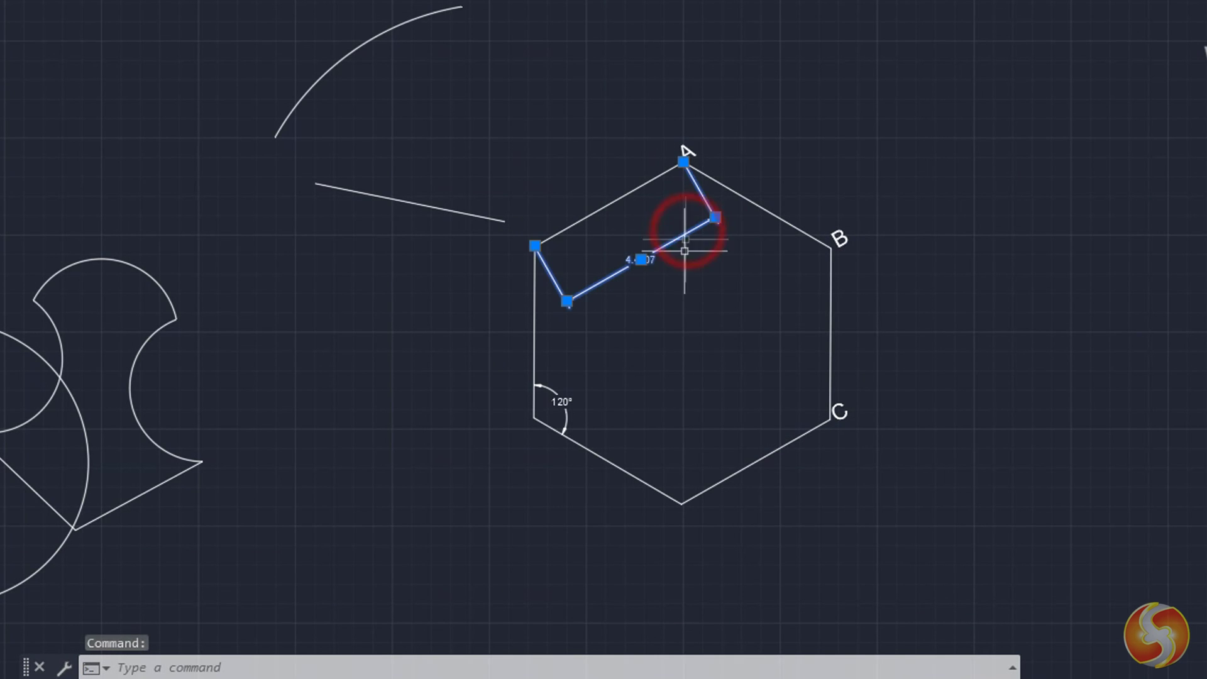
{"action": "left_click", "coordinate": [641, 257]}
{"action": "left_click", "coordinate": [668, 294]}
{"action": "left_click", "coordinate": [669, 294]}
{"action": "left_click", "coordinate": [577, 157]}
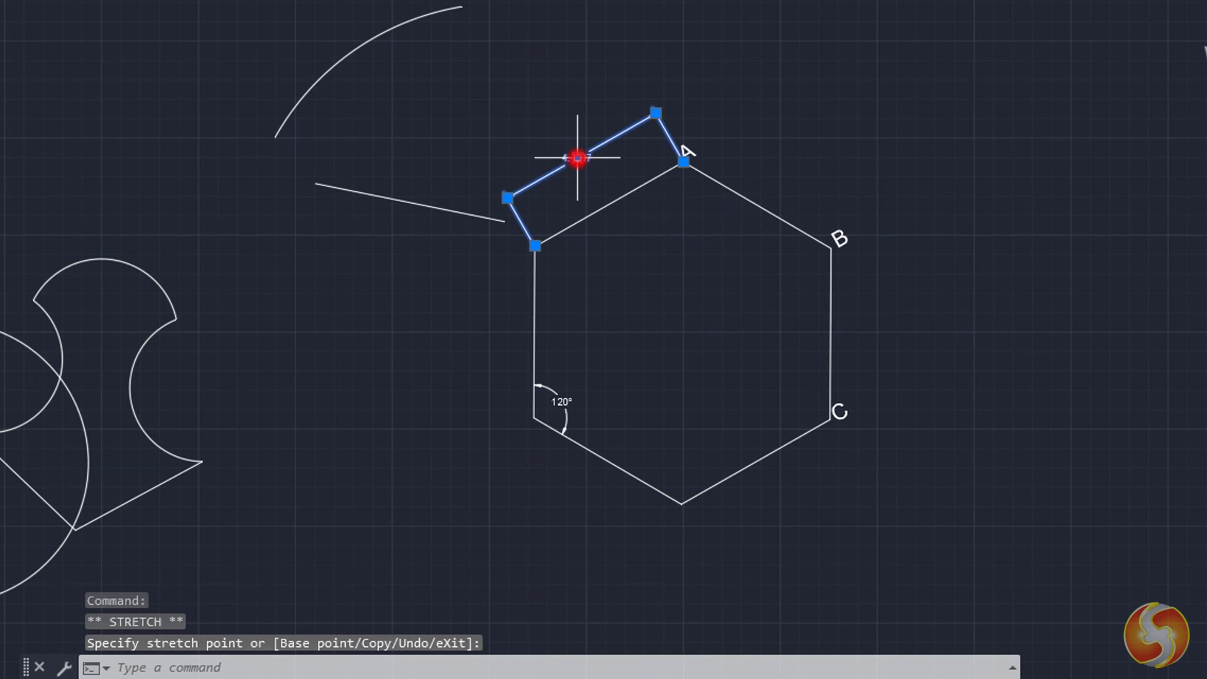
{"action": "key", "text": "Escape"}
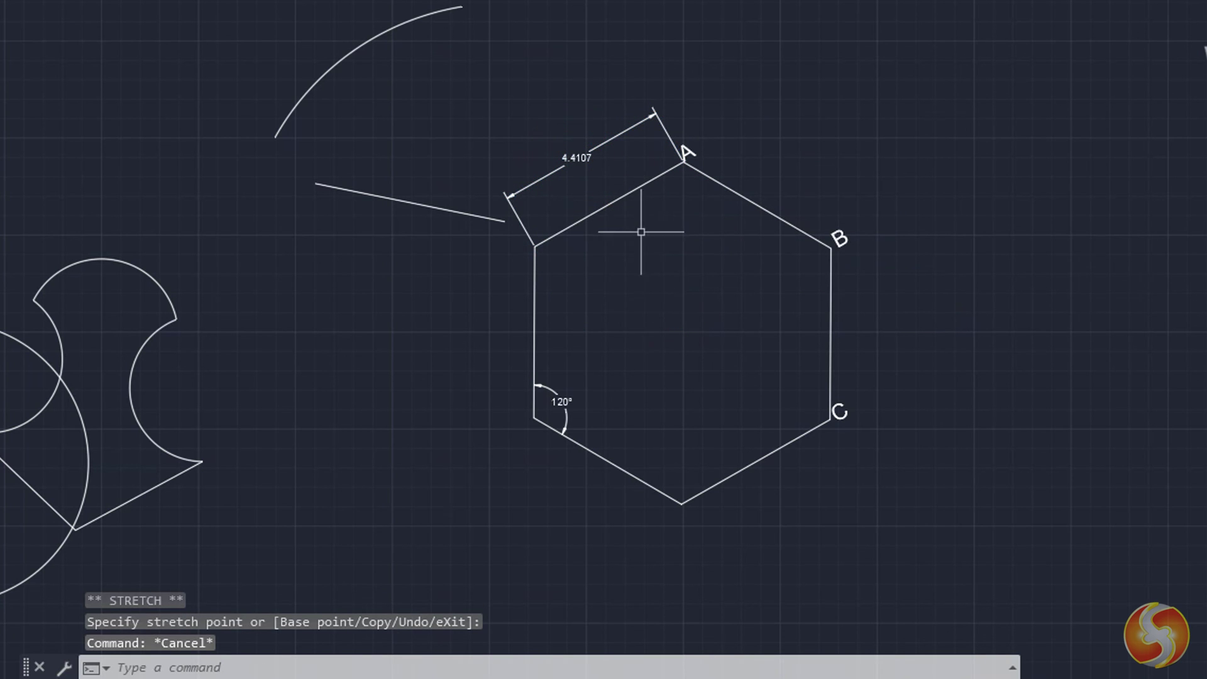
{"action": "scroll", "coordinate": [641, 232], "scroll_direction": "up", "scroll_amount": 2}
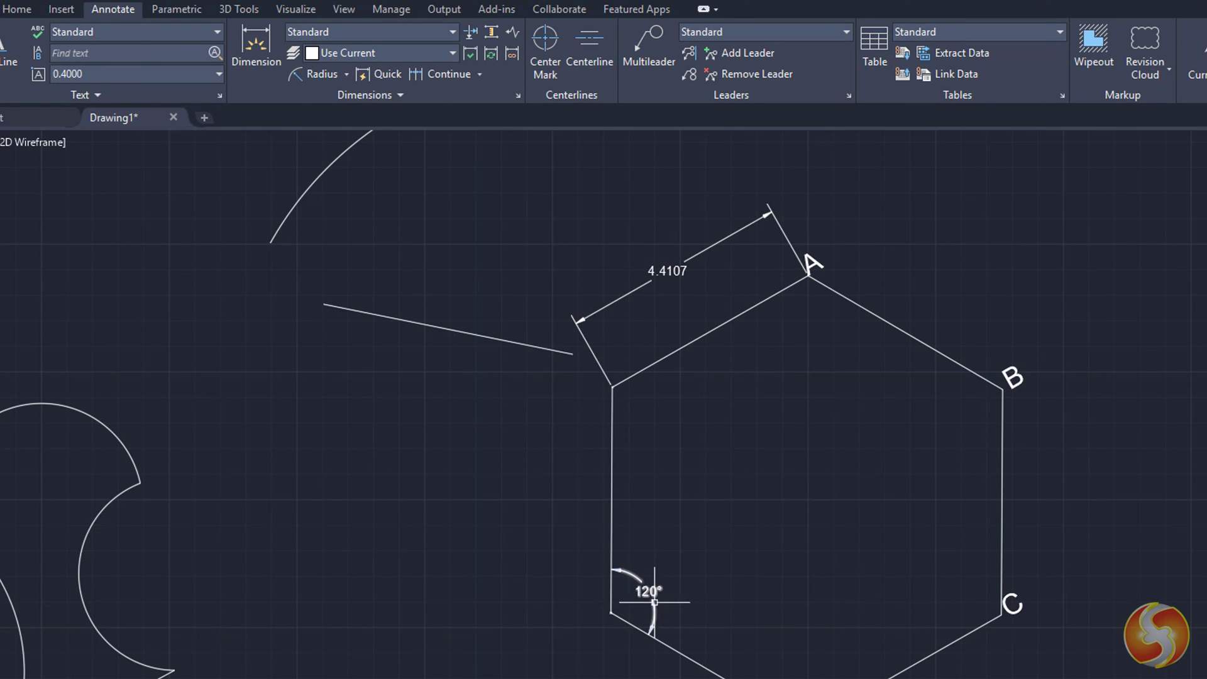
Step: From the Dimension Style Manager, modify the Standard style and display its Text tab
{"action": "left_click", "coordinate": [453, 32]}
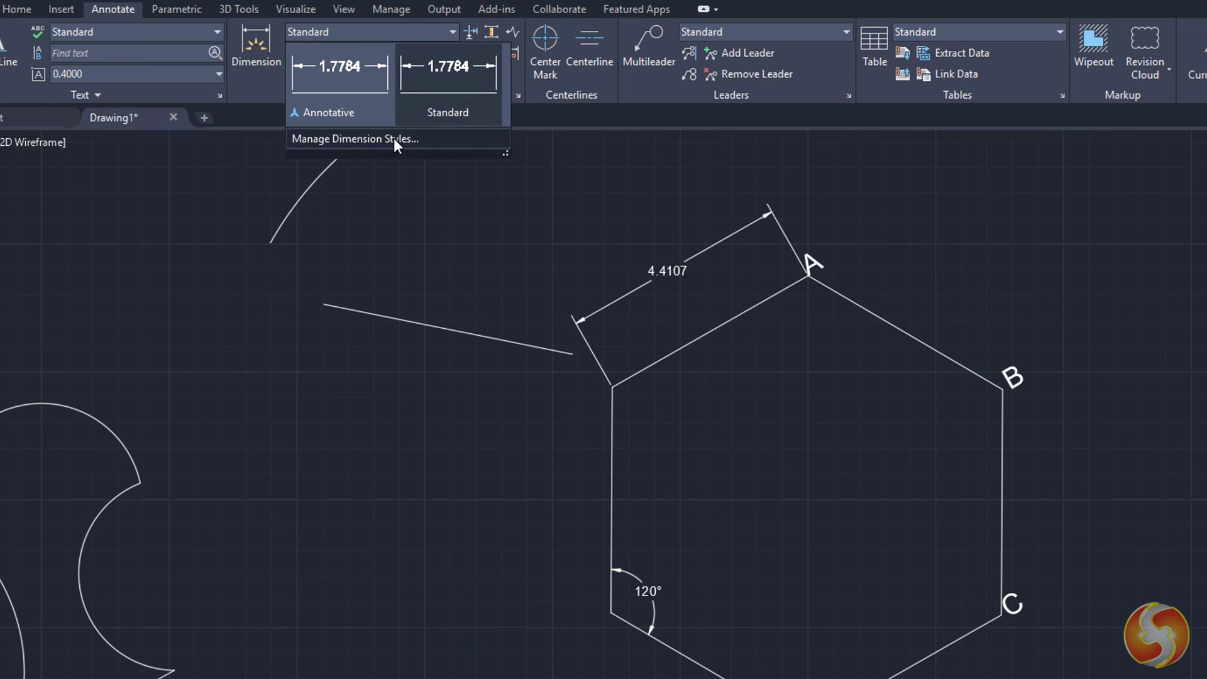
{"action": "left_click", "coordinate": [416, 140]}
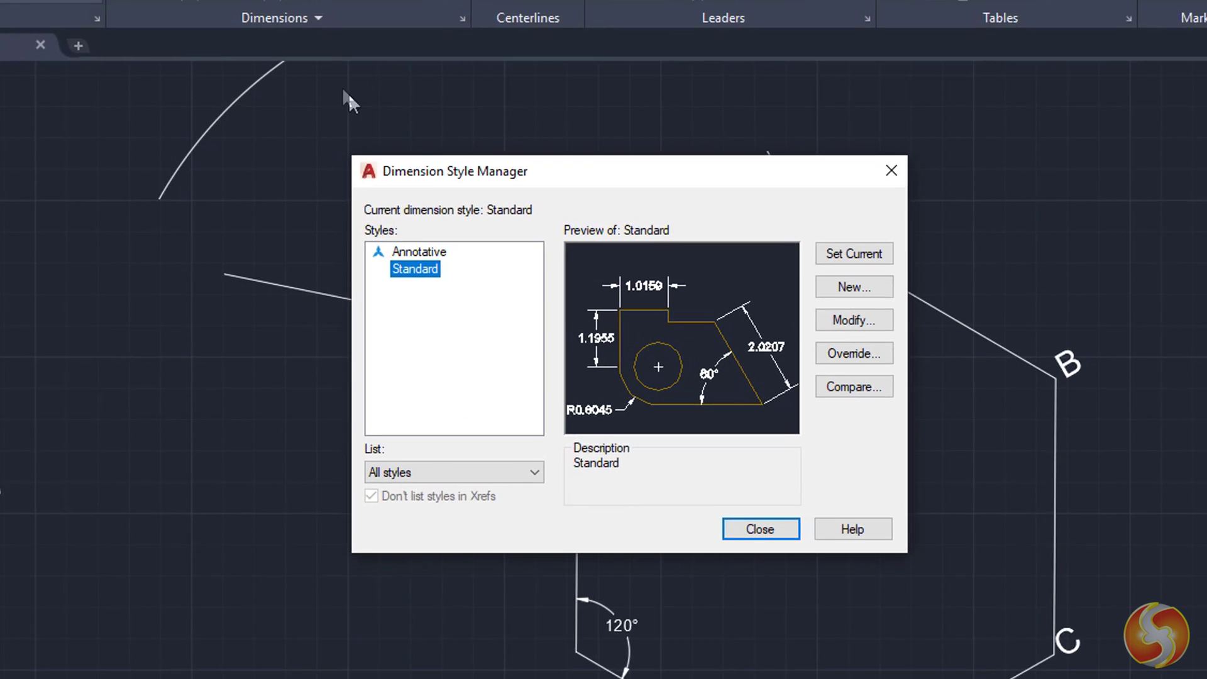
{"action": "left_click", "coordinate": [877, 301]}
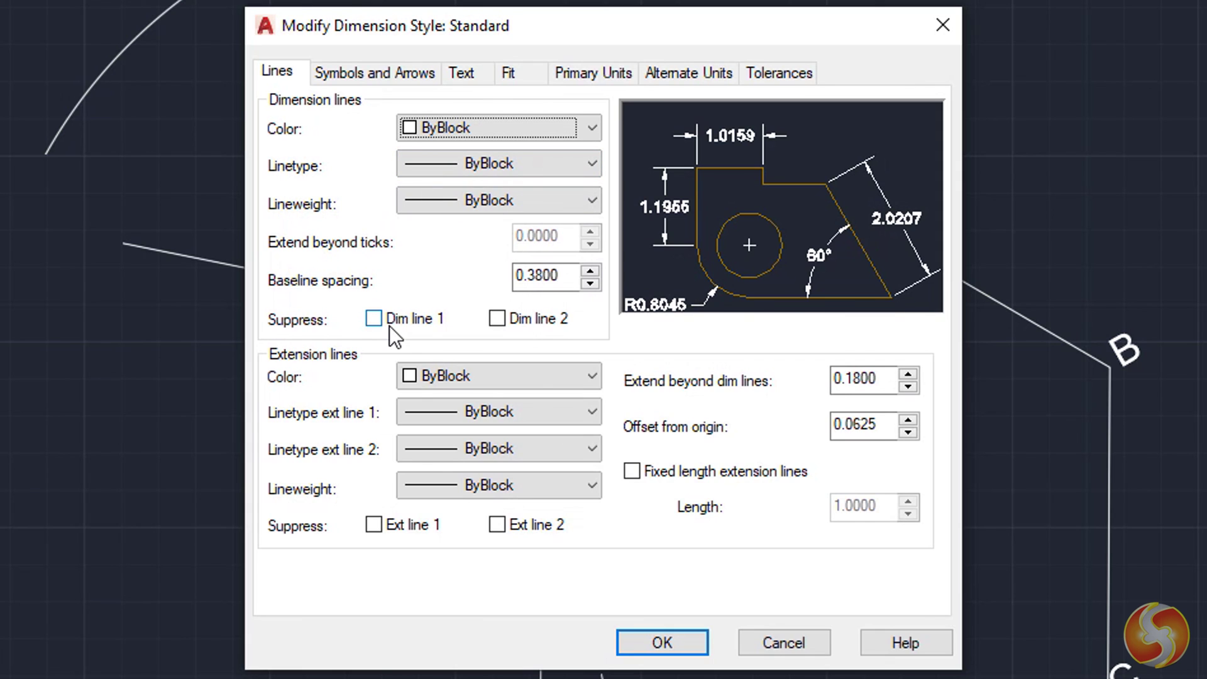
{"action": "left_click", "coordinate": [391, 73]}
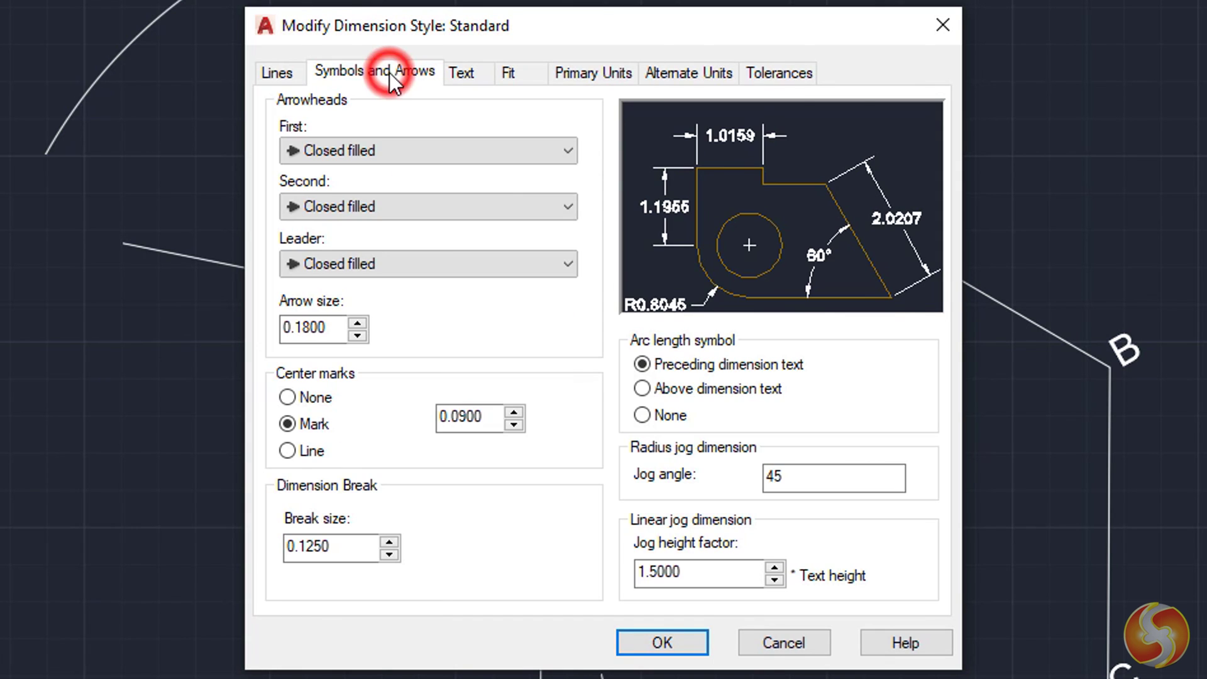
{"action": "left_click", "coordinate": [462, 74]}
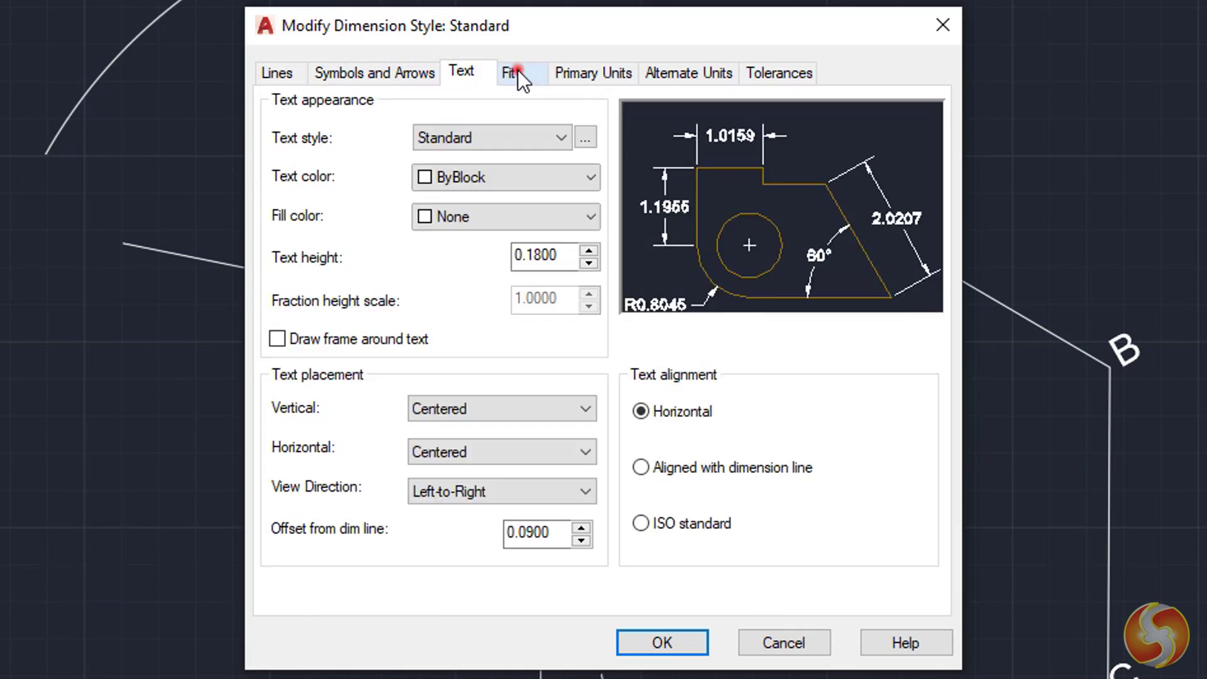